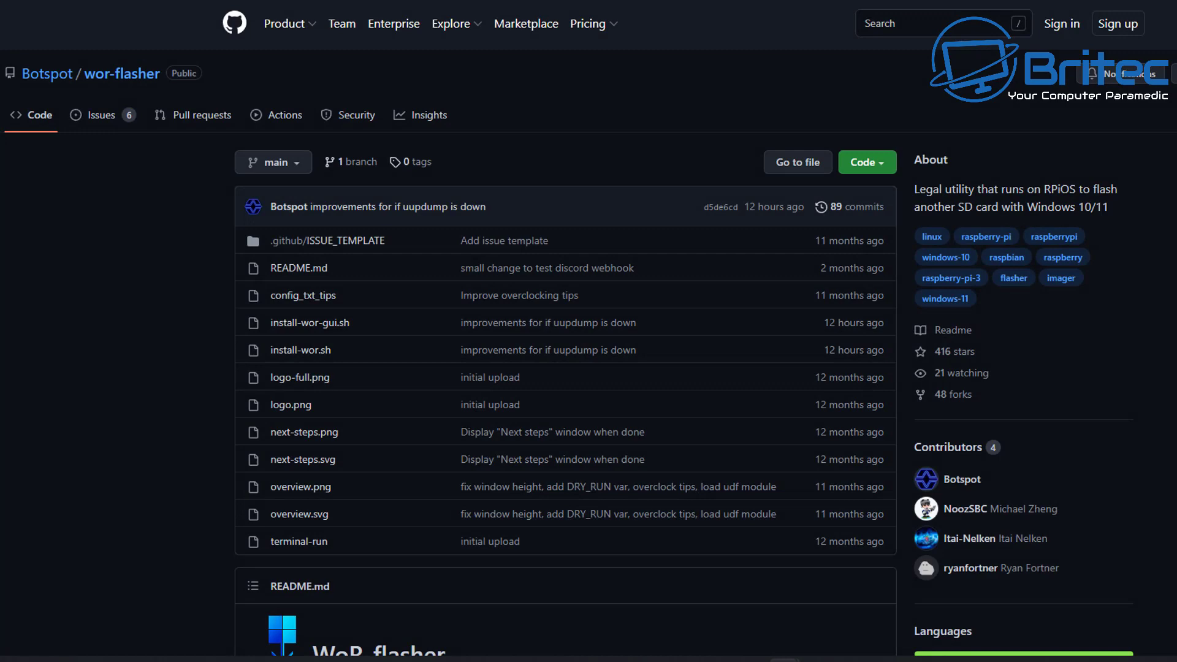
Step: Scroll the Botspot/wor-flasher README on GitHub down to its install instructions
scroll(565, 332, "down", 9)
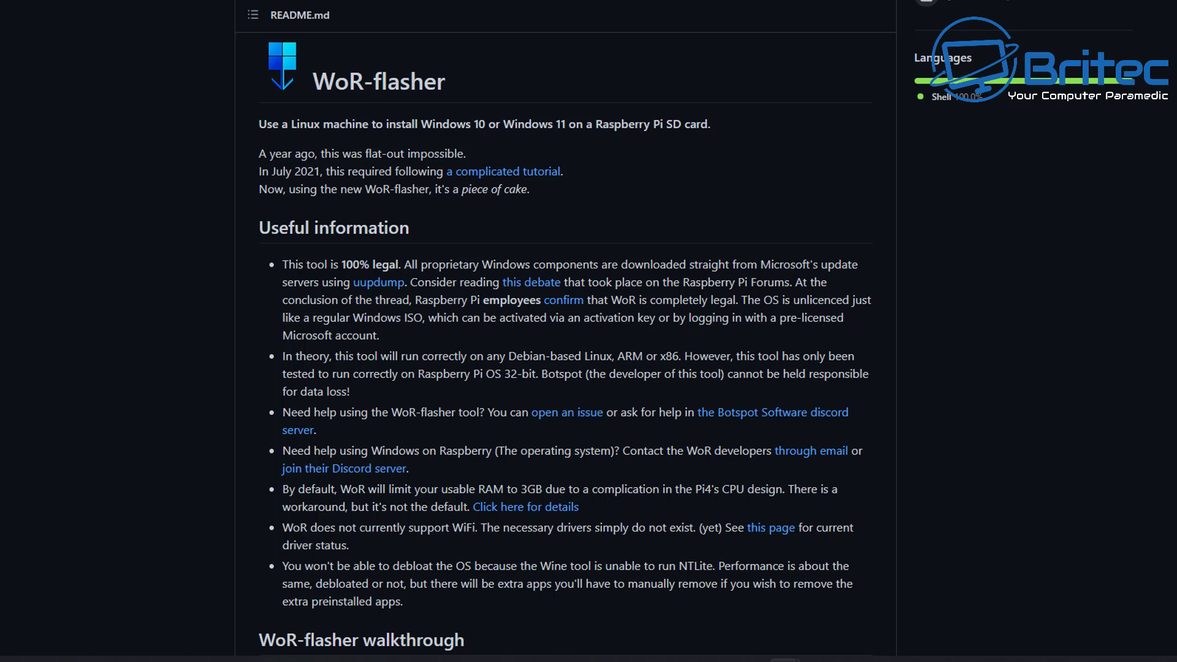
scroll(564, 344, "down", 10)
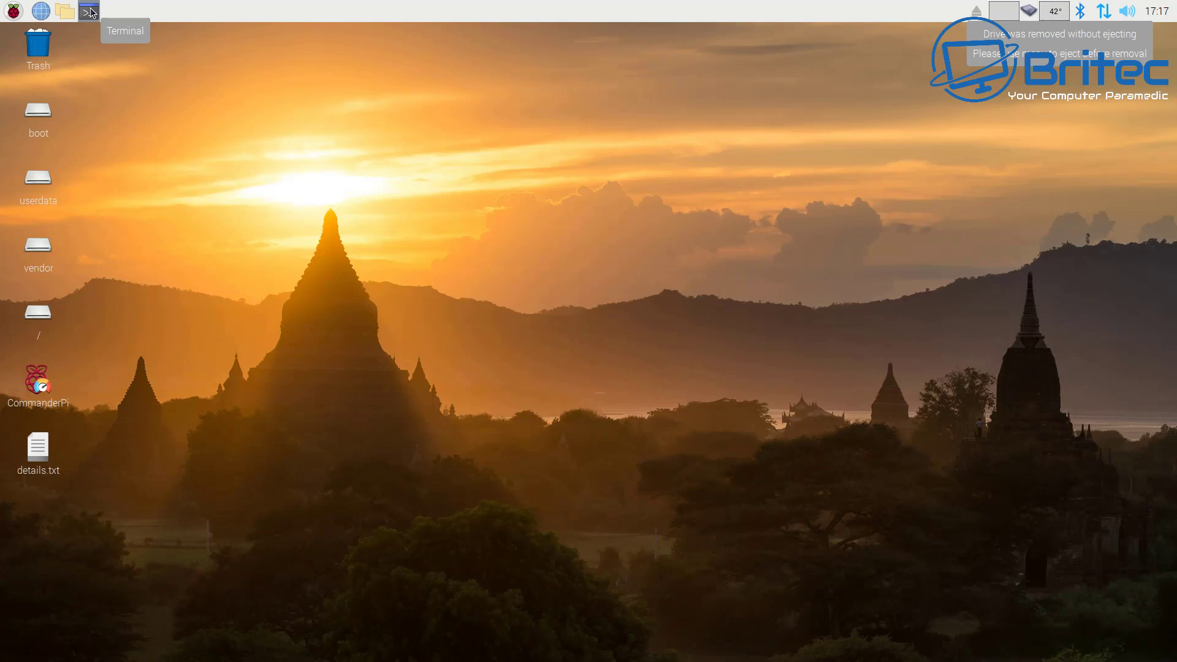
left_click(91, 11)
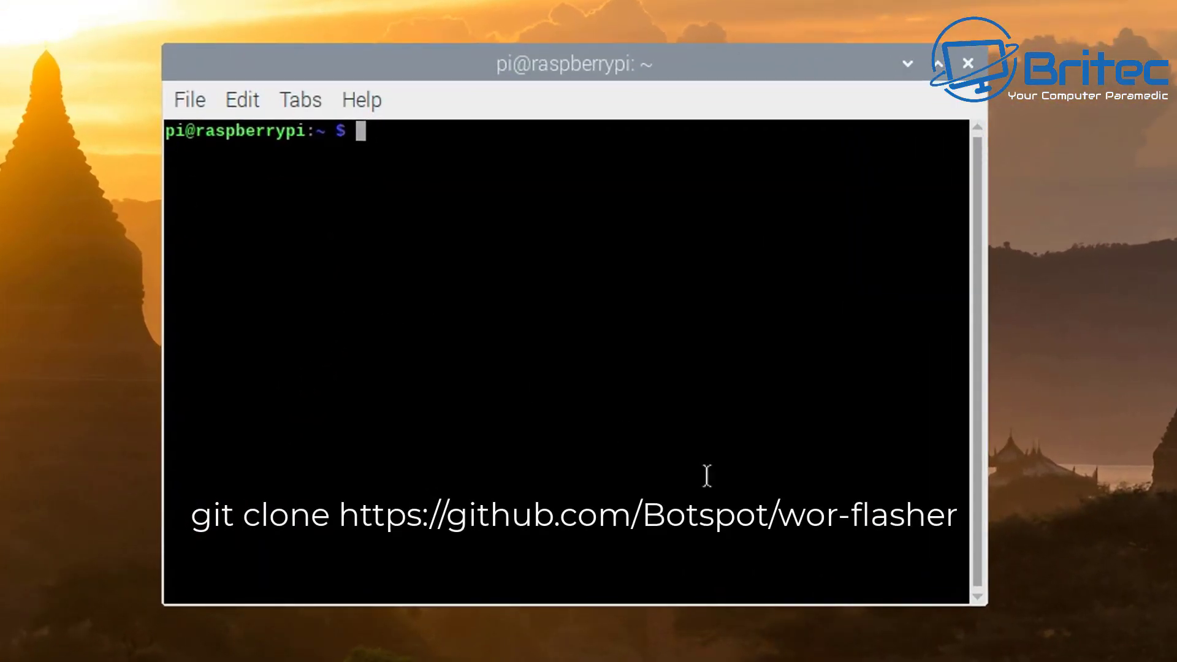
type("git clo")
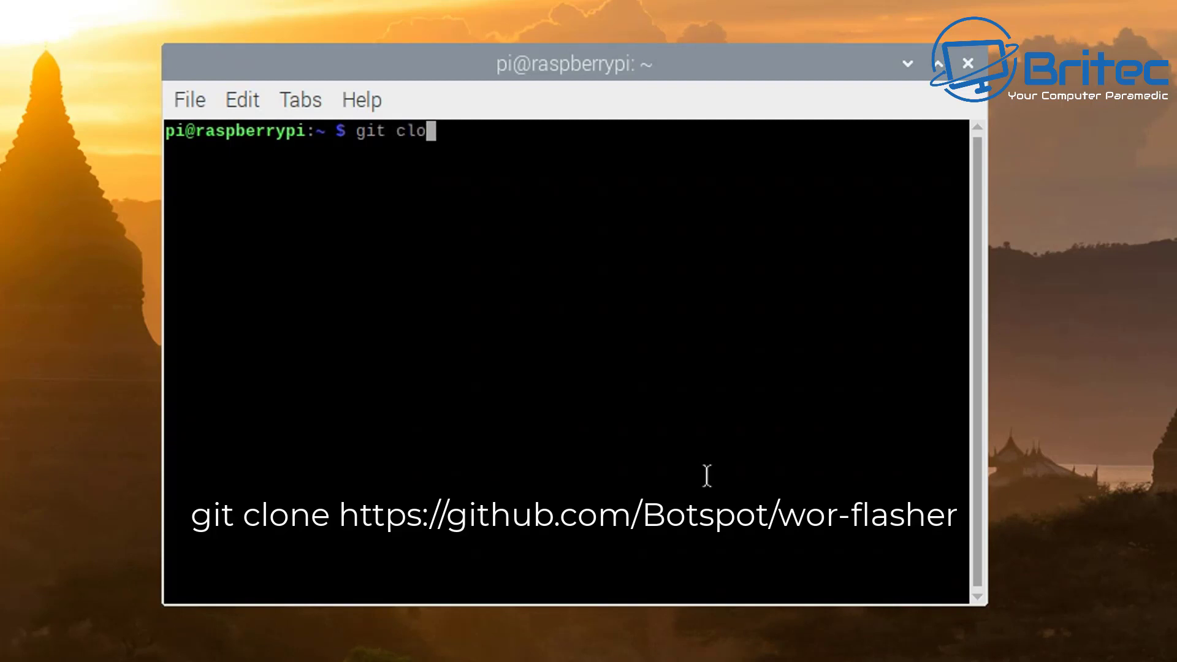
type("ne")
type(" ht")
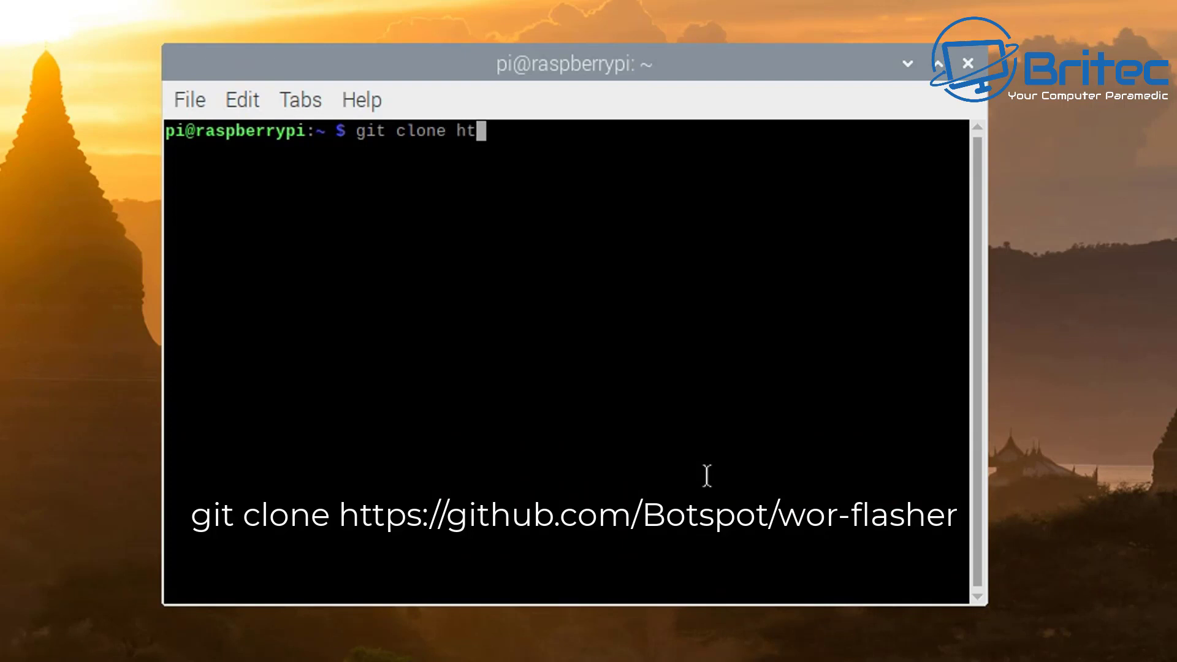
type("tps://")
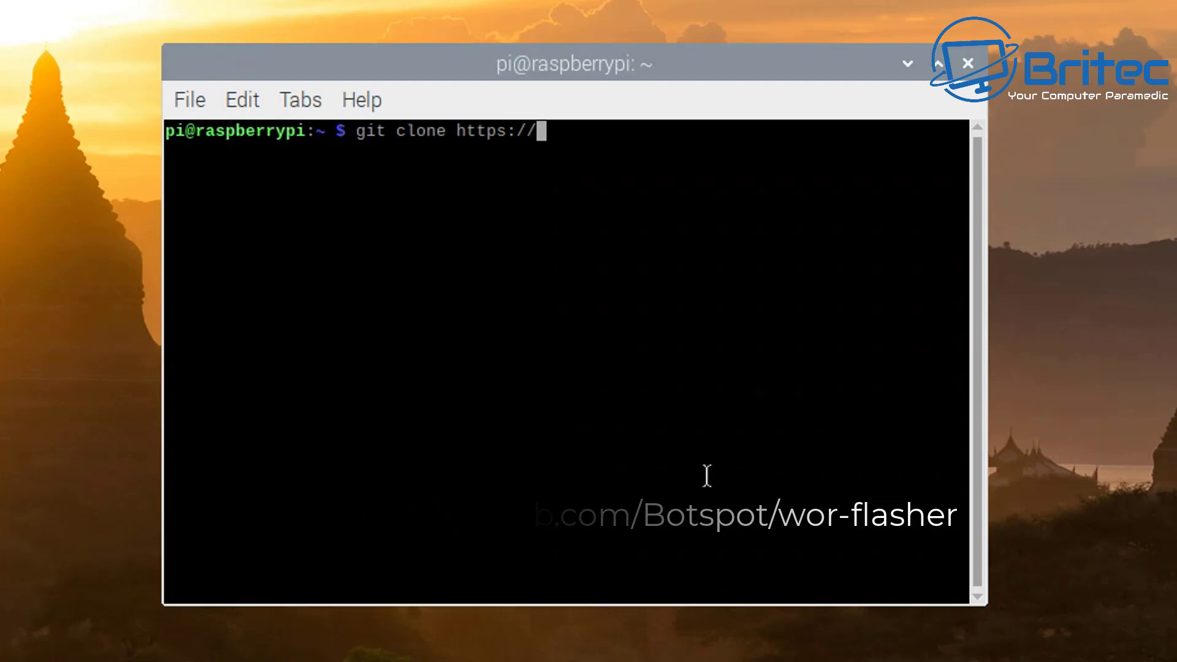
type("github")
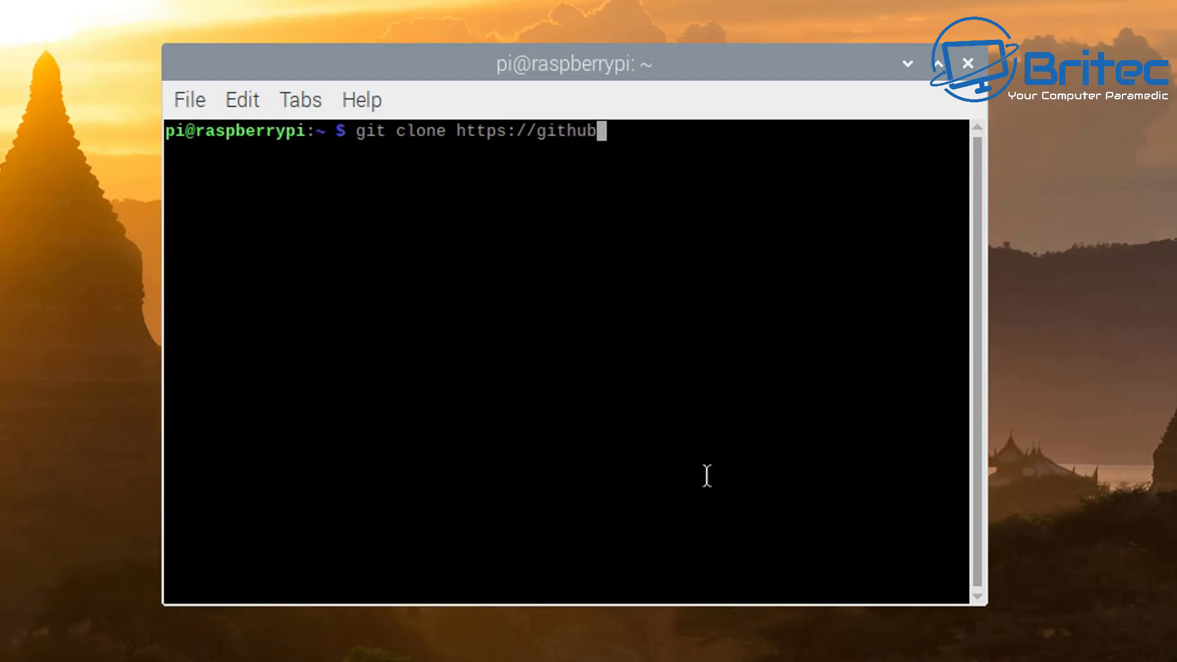
type(".com")
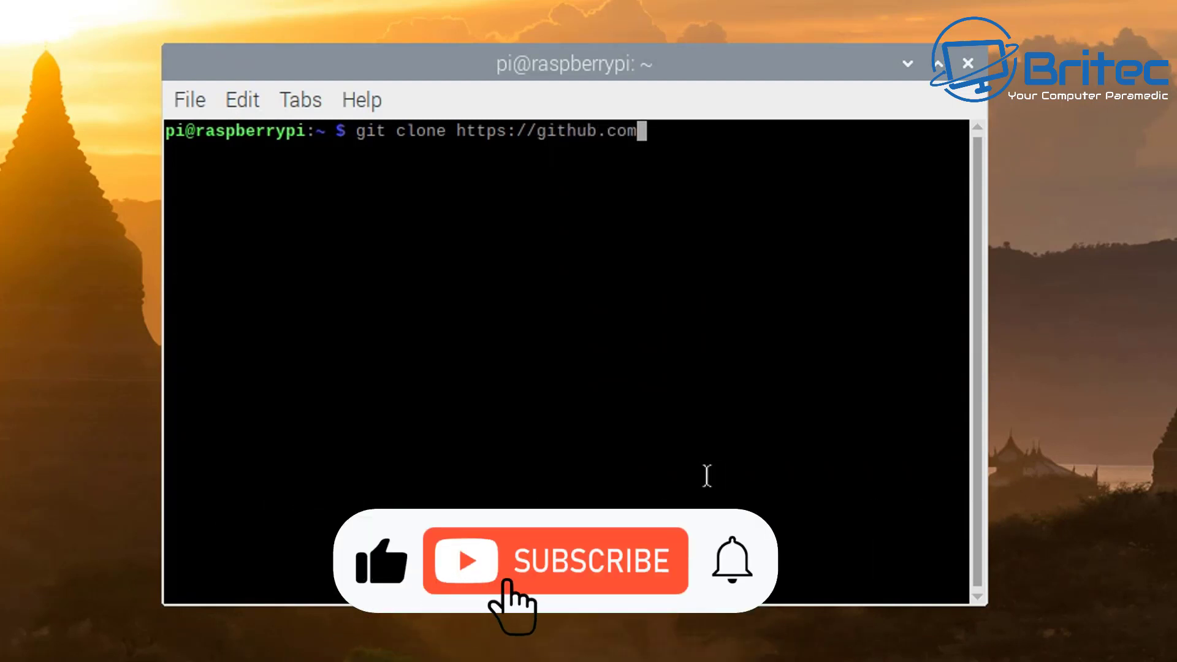
type("/Bot")
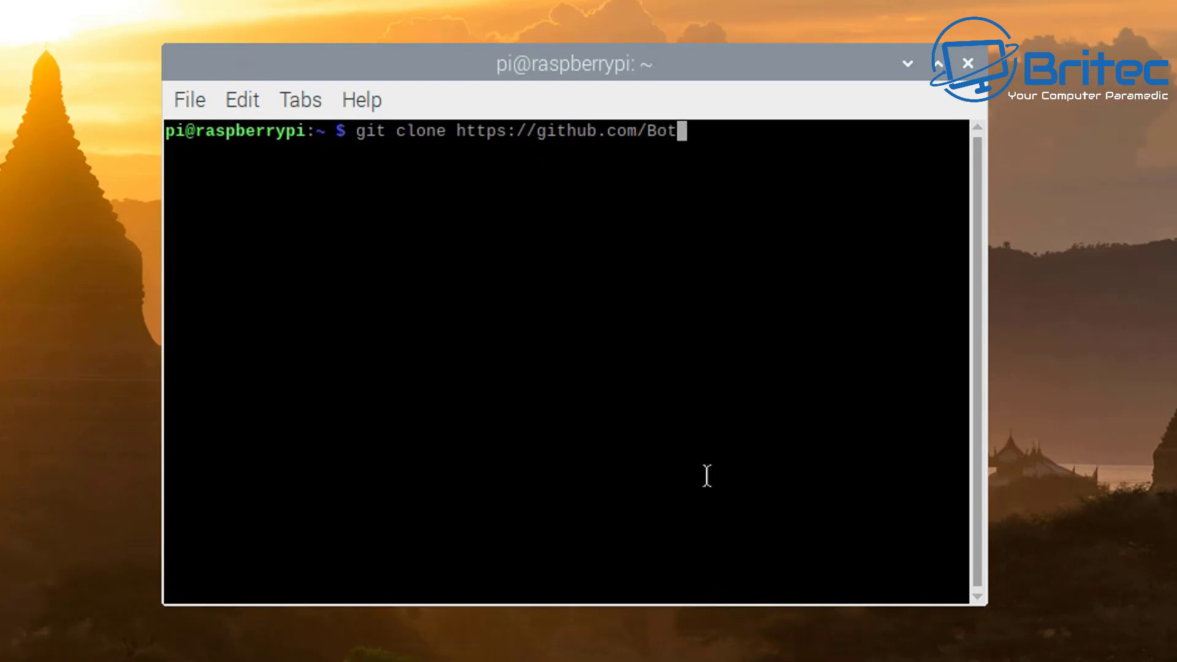
type("spot/wor")
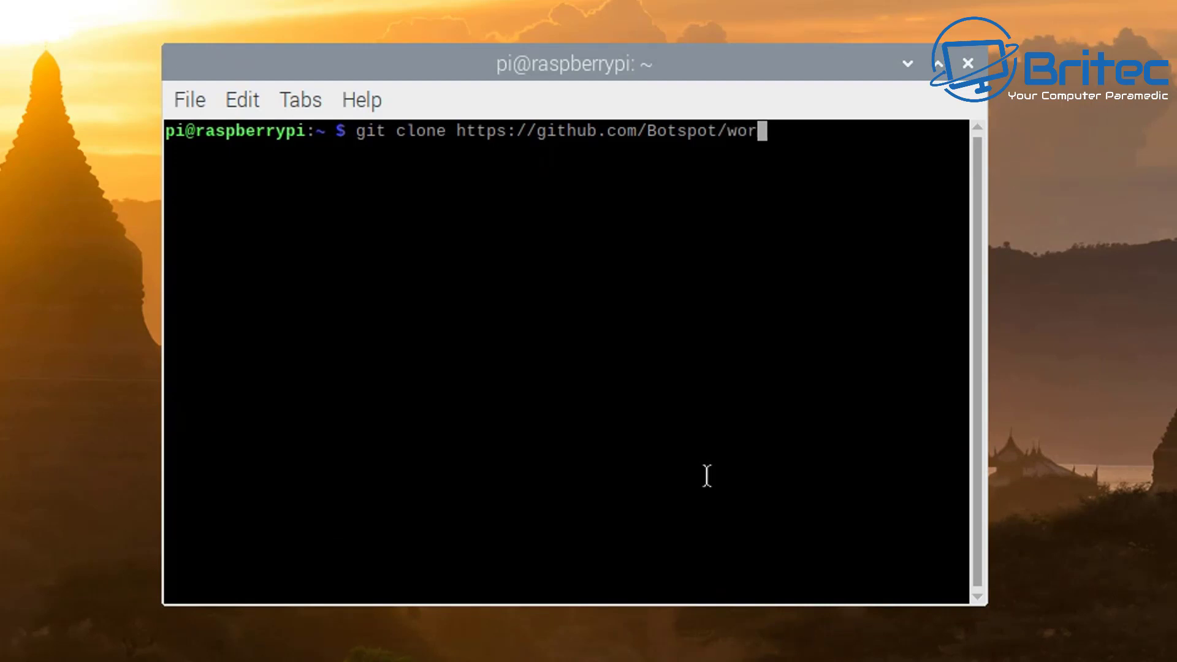
type("-flash")
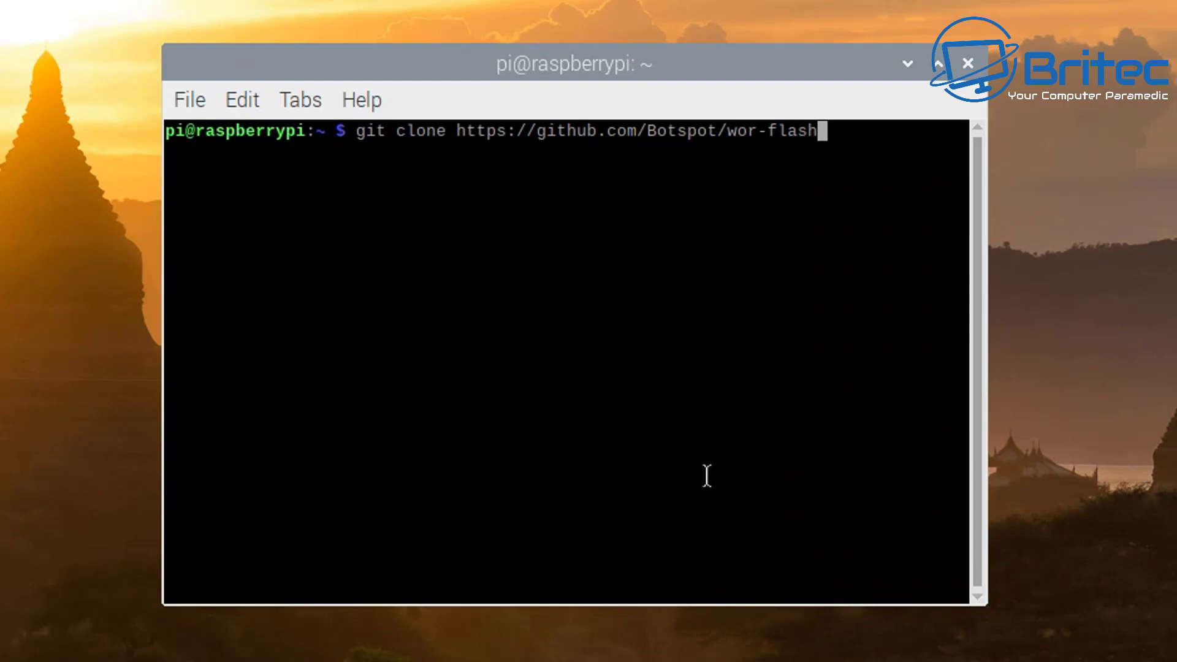
type("er")
key("Return")
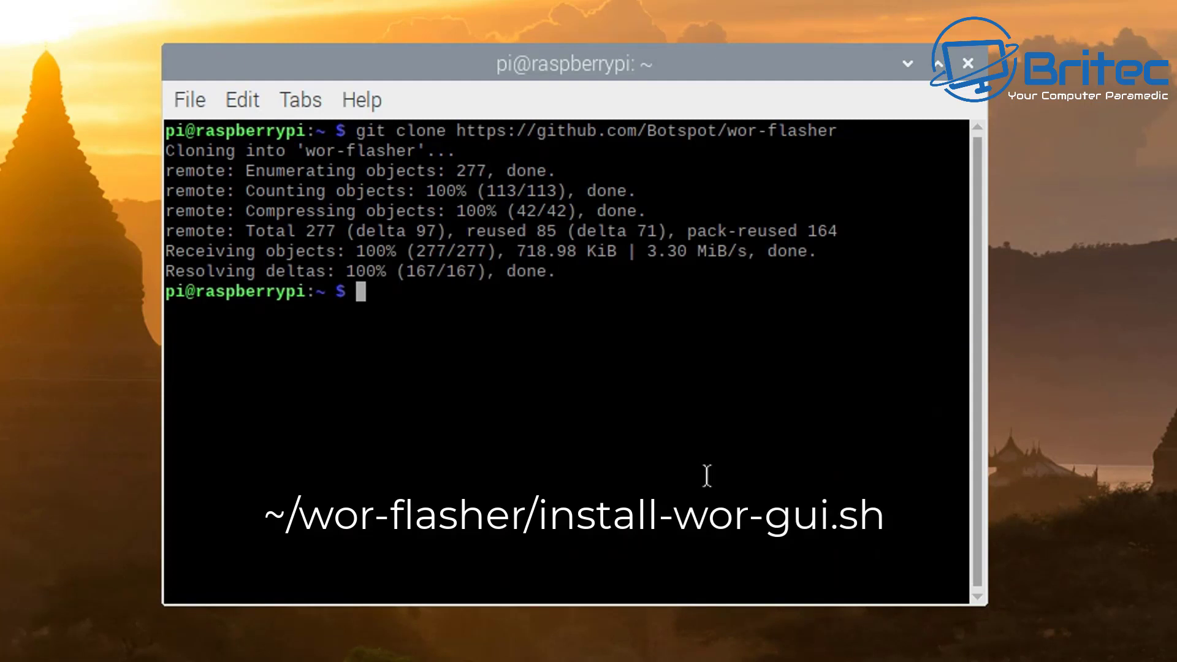
Step: Enter ~/wor-flasher/install-wor-gui.sh at the prompt after deleting a stray character
type("|")
key("BackSpace")
type("~")
type("/wor")
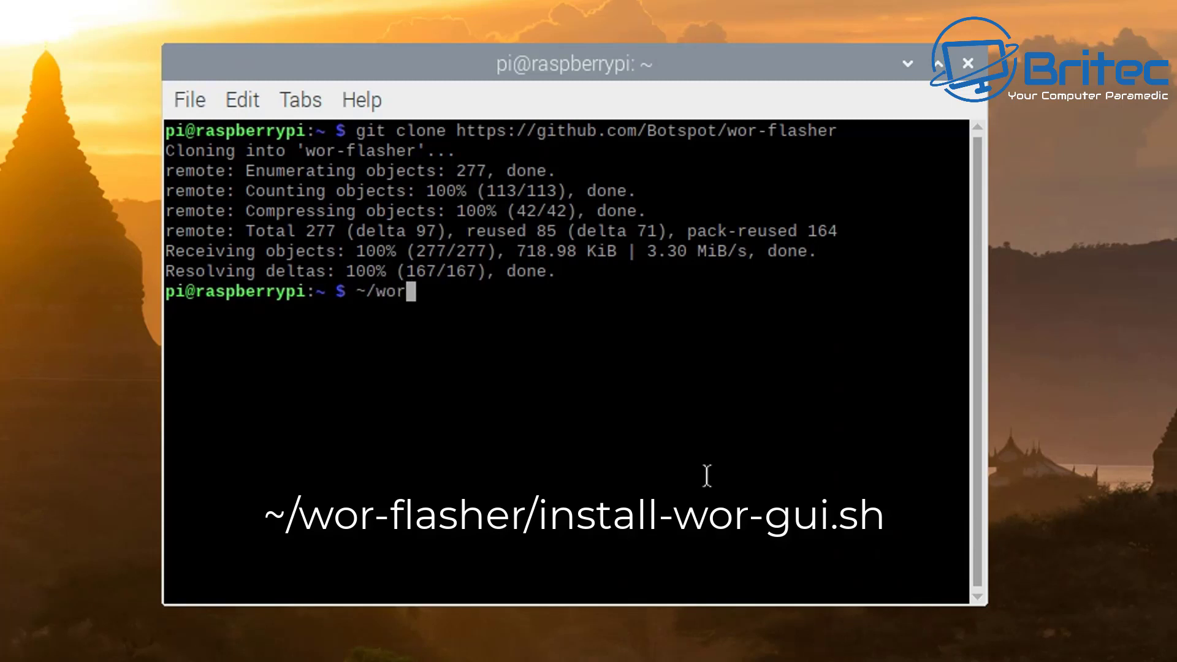
type("-flashe")
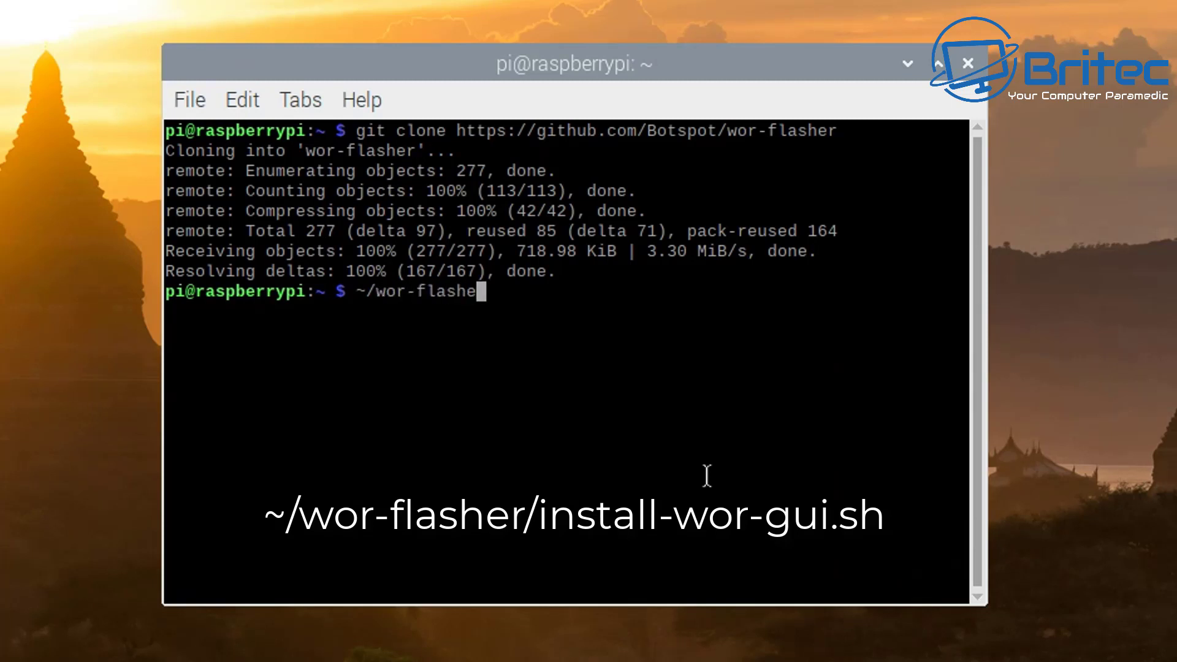
type("r/insta")
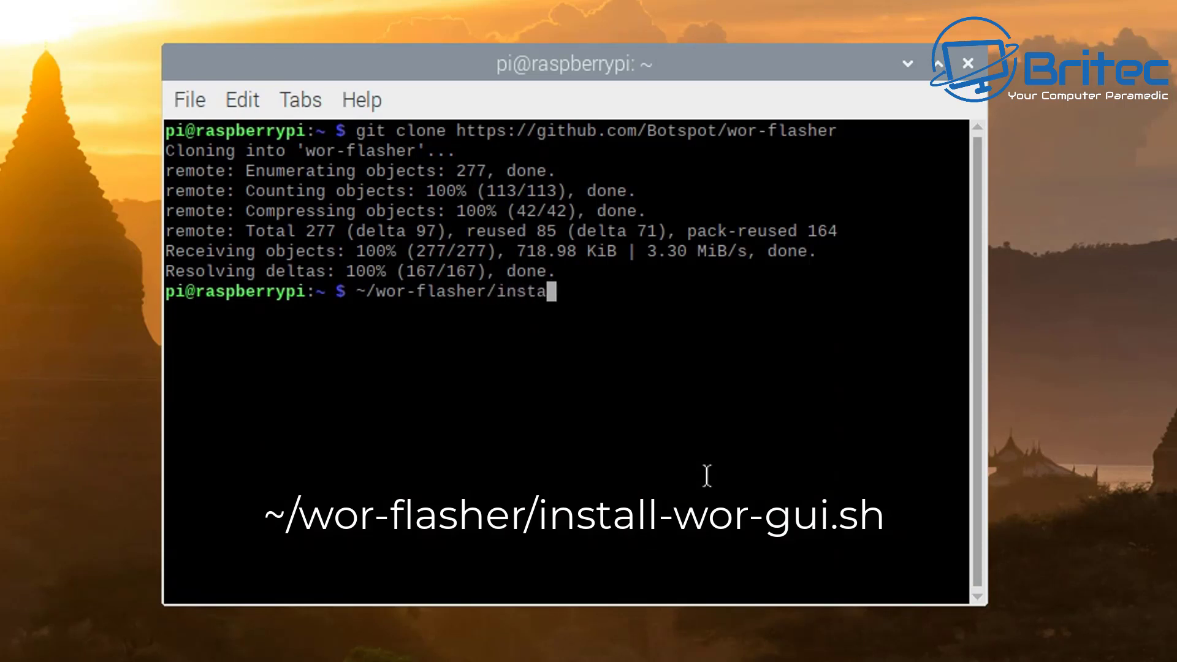
type("ll")
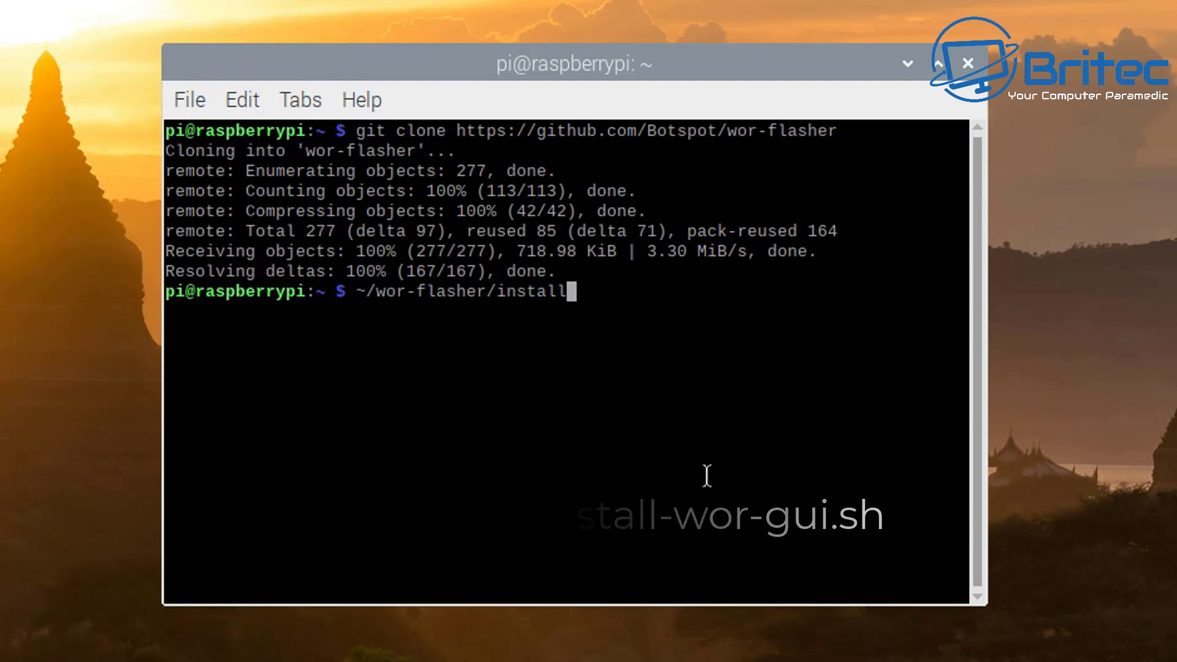
type("-wor")
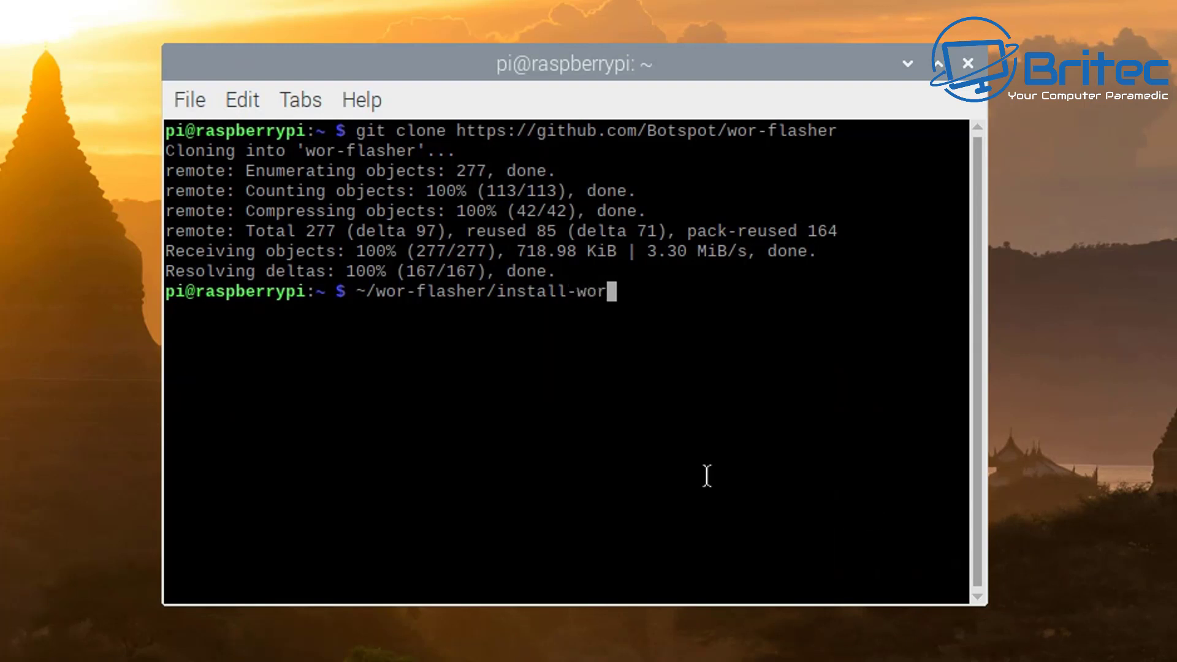
type("-gui")
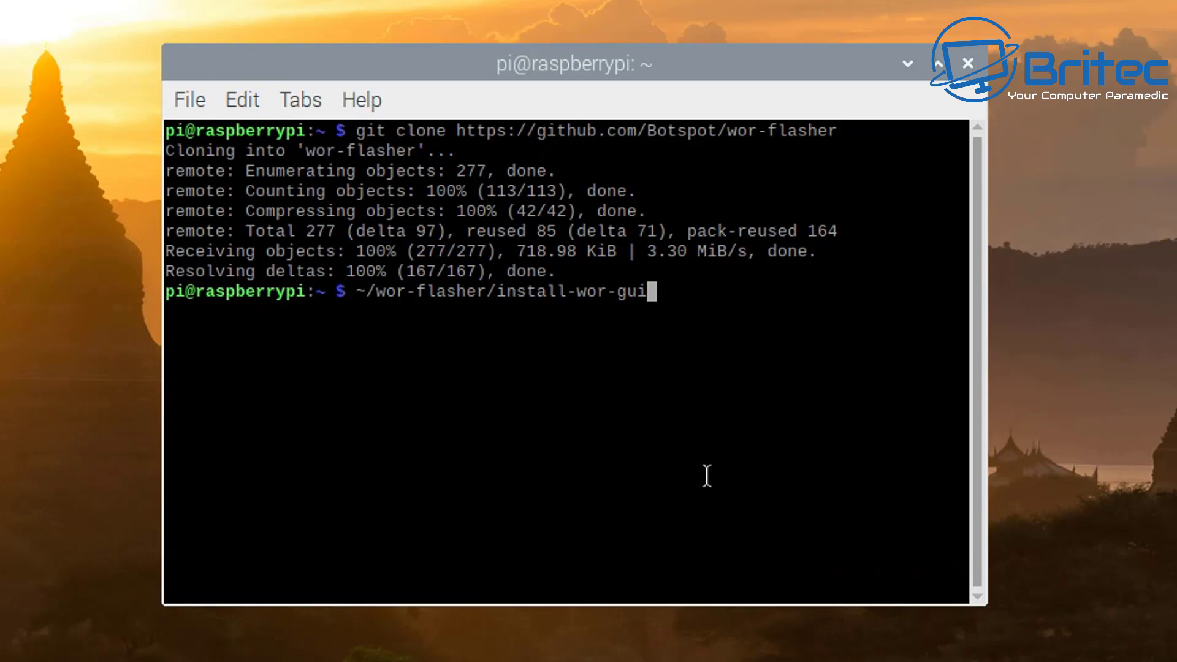
type(".sh")
Step: Run install-wor-gui.sh, answering y to both repository prompts, until the welcome wizard opens
key("Return")
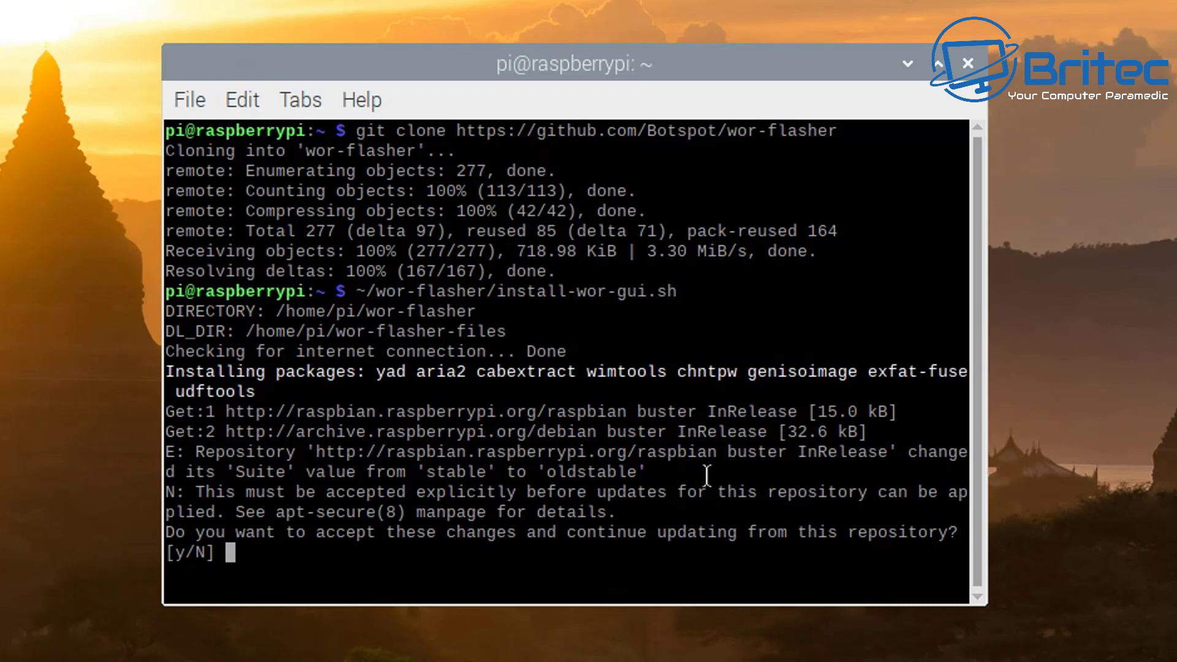
type("y")
key("Return")
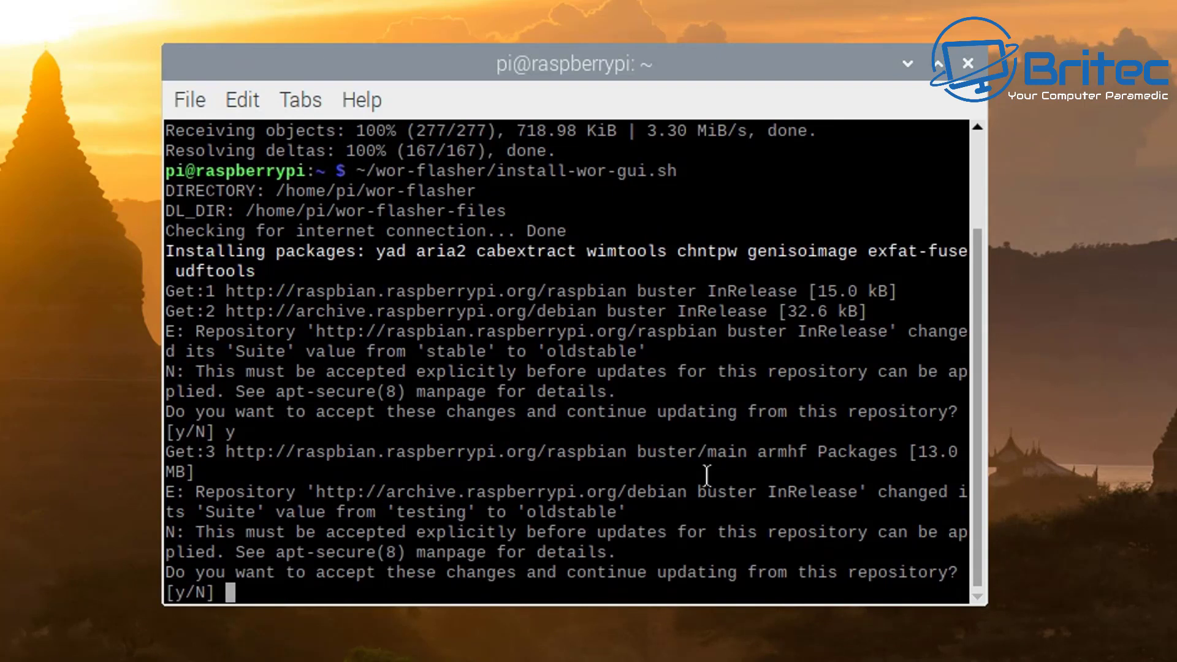
type("y")
key("Return")
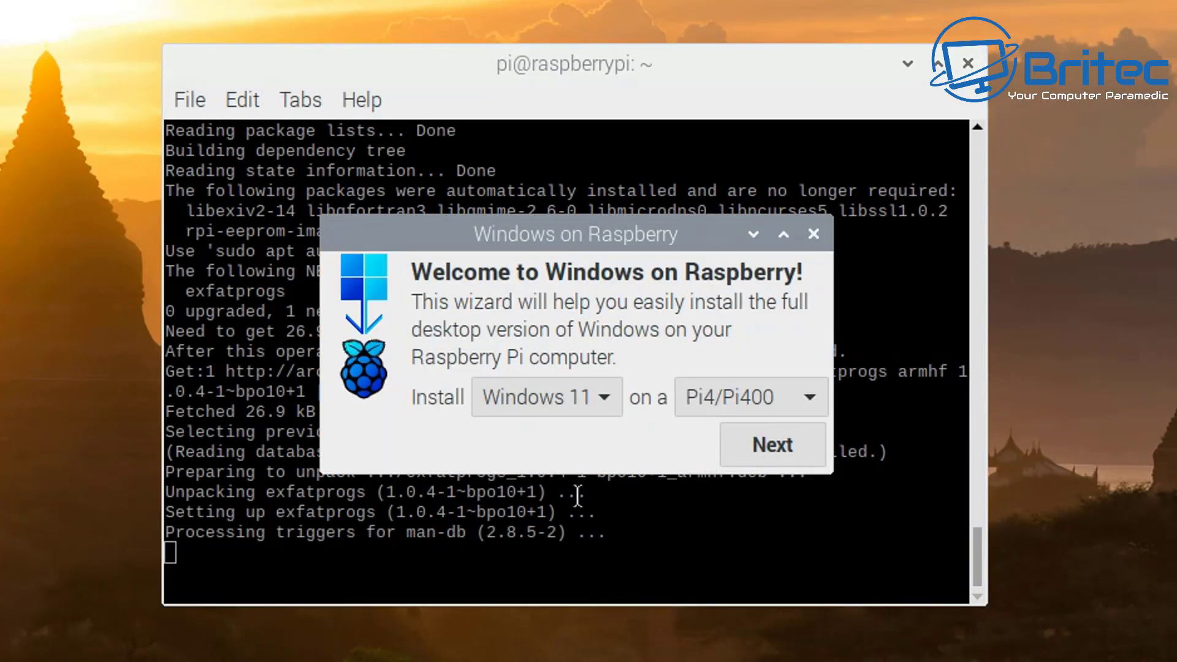
Step: Keep Windows 11 and Pi4/Pi400 as the version and model in the welcome wizard
left_click(598, 400)
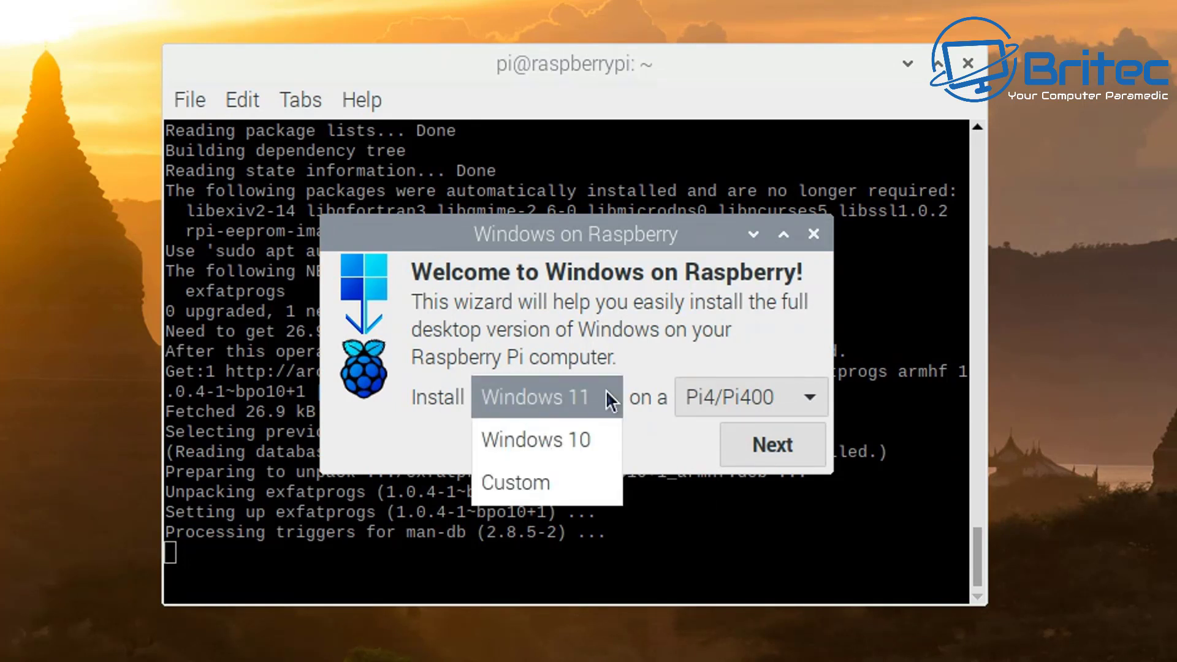
left_click(611, 399)
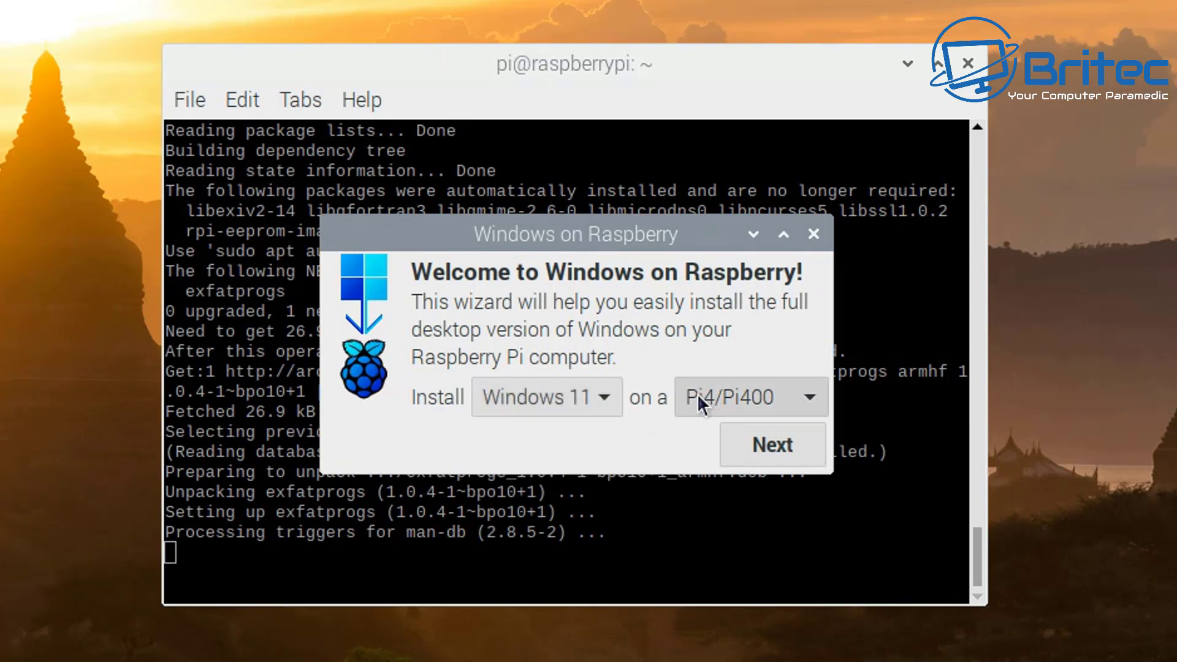
left_click(803, 407)
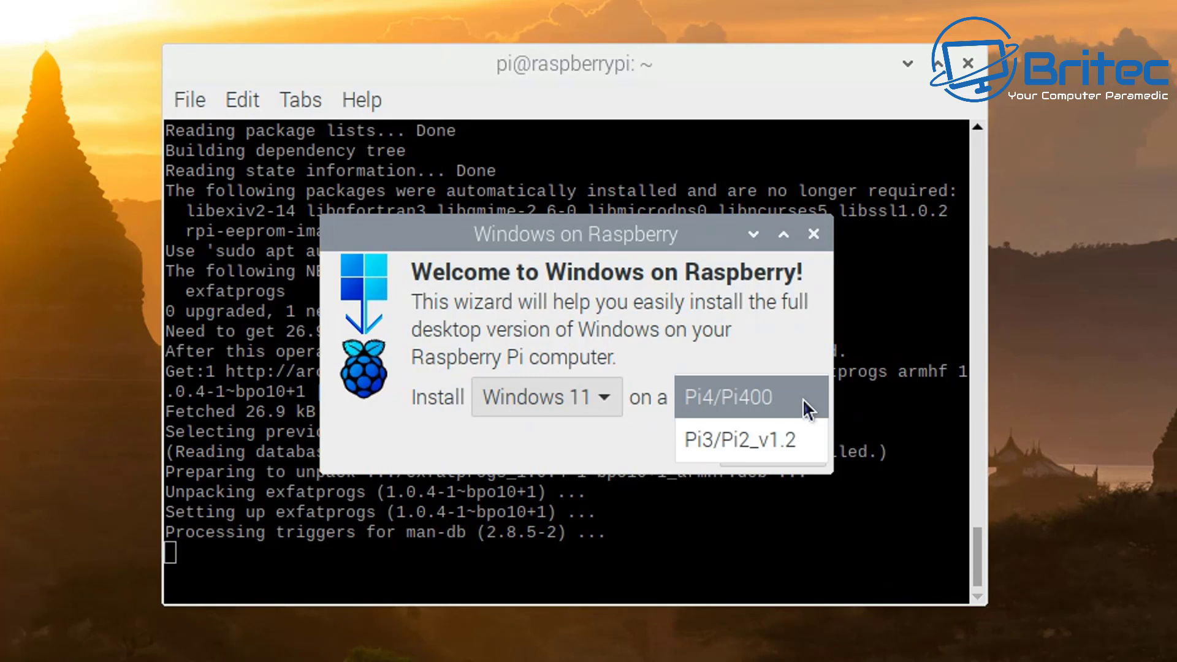
left_click(803, 399)
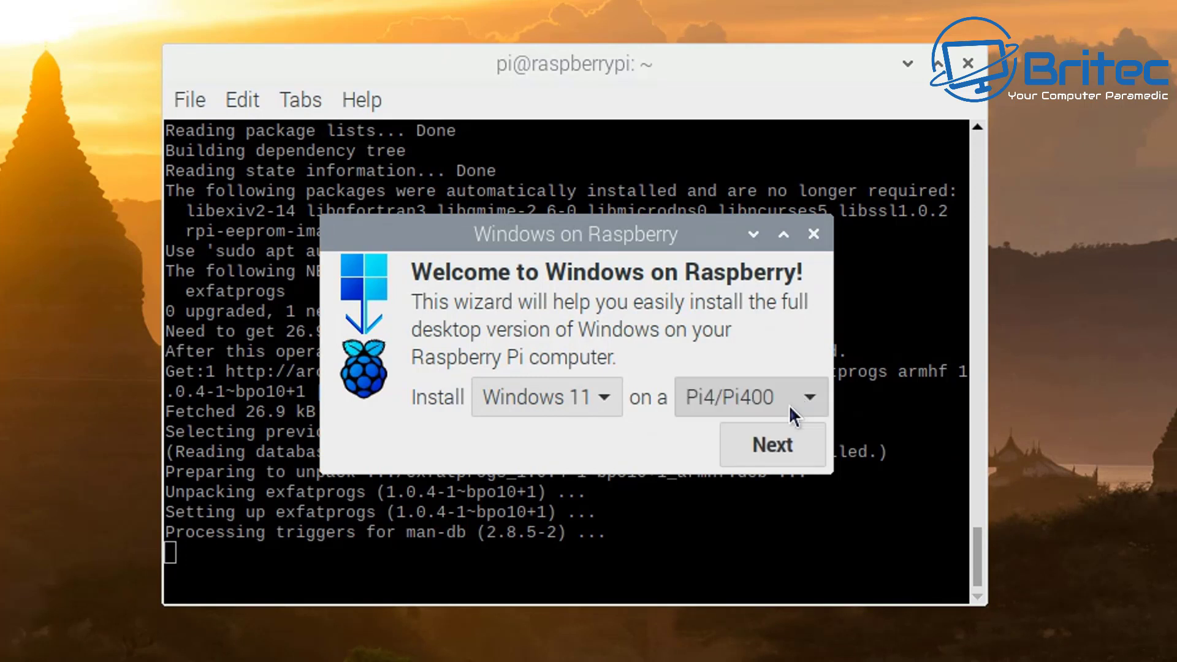
left_click(792, 448)
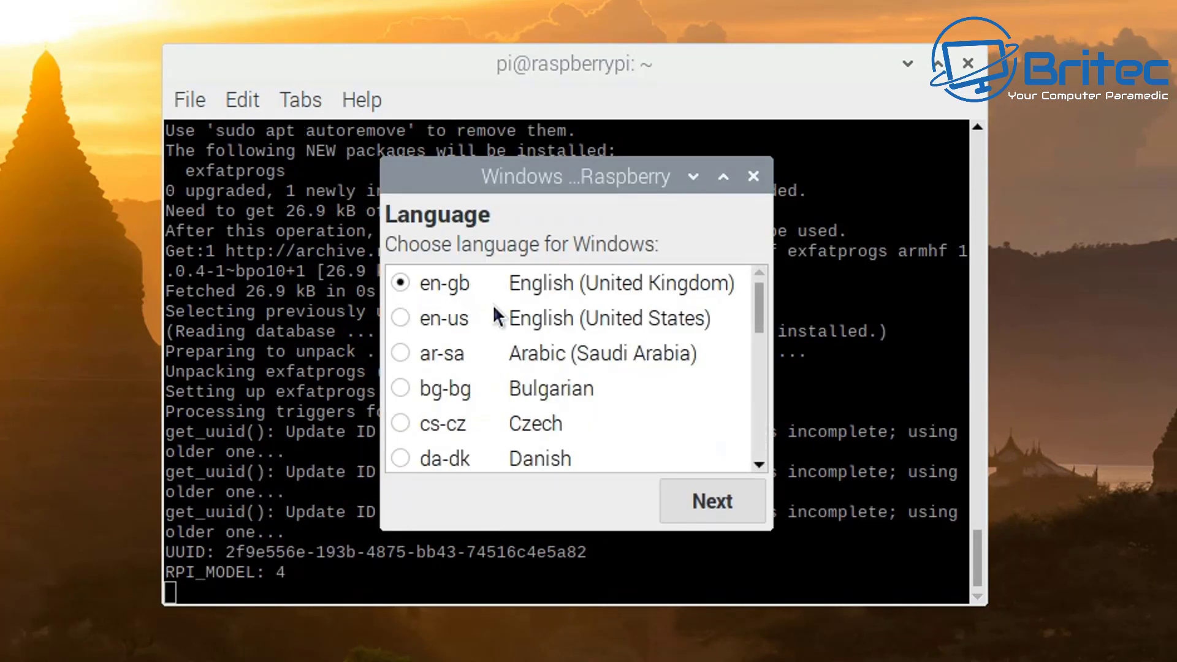
Step: Choose English (United Kingdom) and the 119.1GB /dev/sda card as the target
mouse_move(759, 311)
left_mouse_down()
mouse_move(764, 385)
mouse_move(760, 294)
left_mouse_up()
left_click(719, 513)
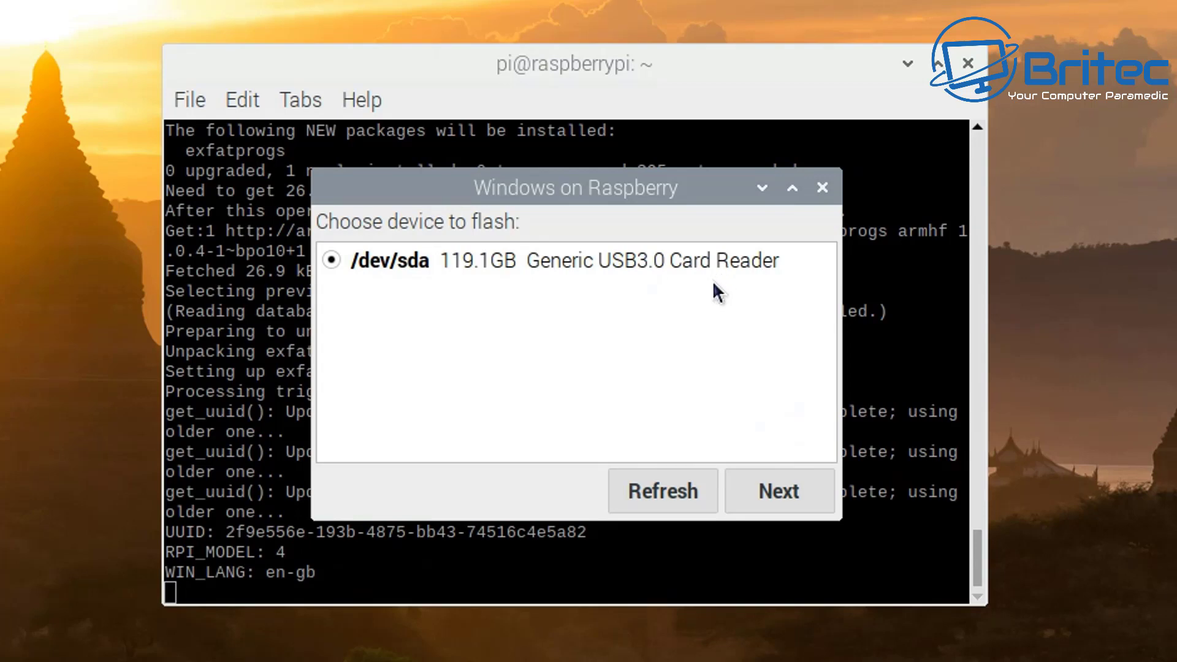
left_click(788, 495)
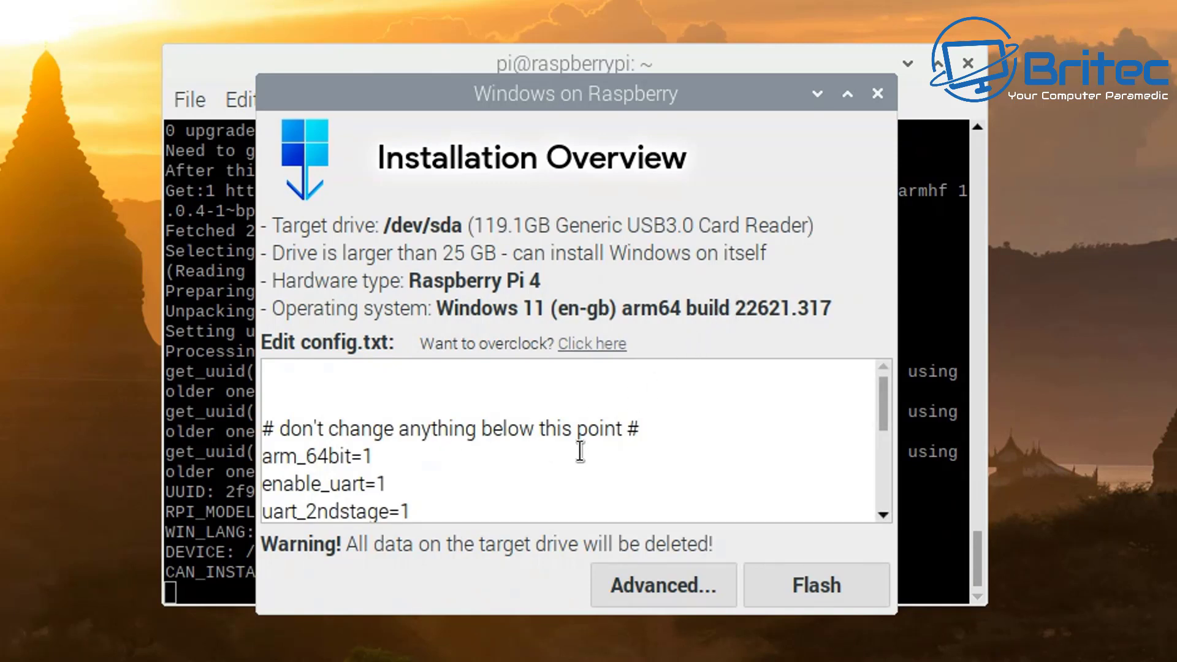
Step: Flash Windows 11 to the SD card and close the Next steps window when done
left_click(835, 584)
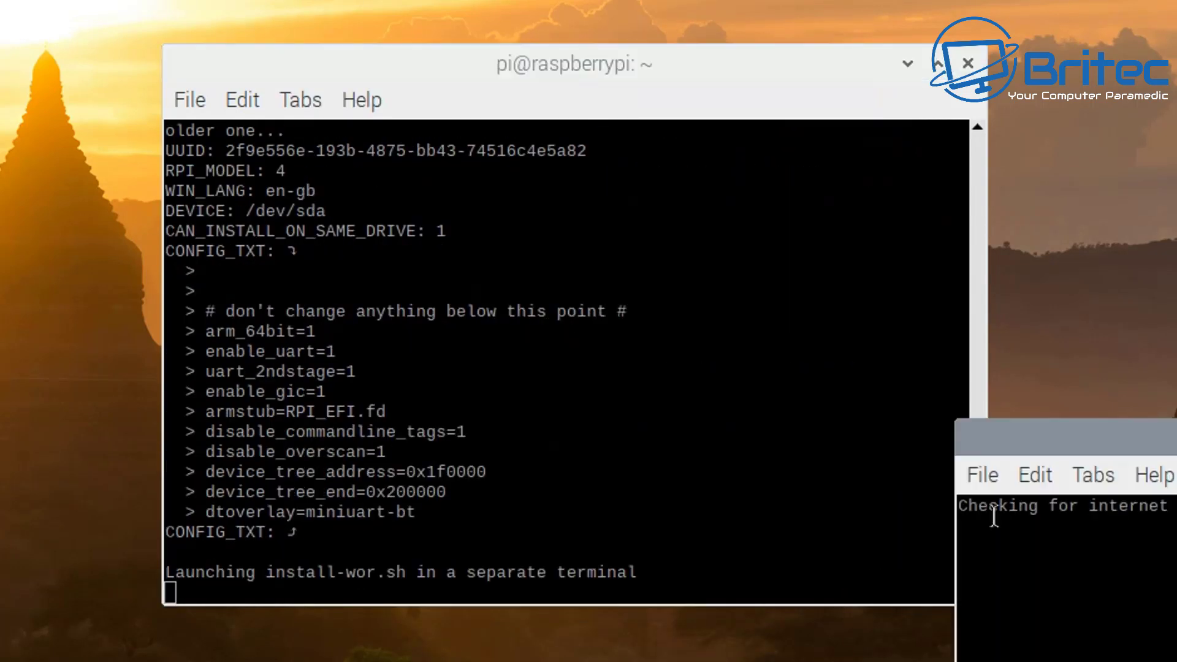
left_click_drag(1067, 436, 688, 73)
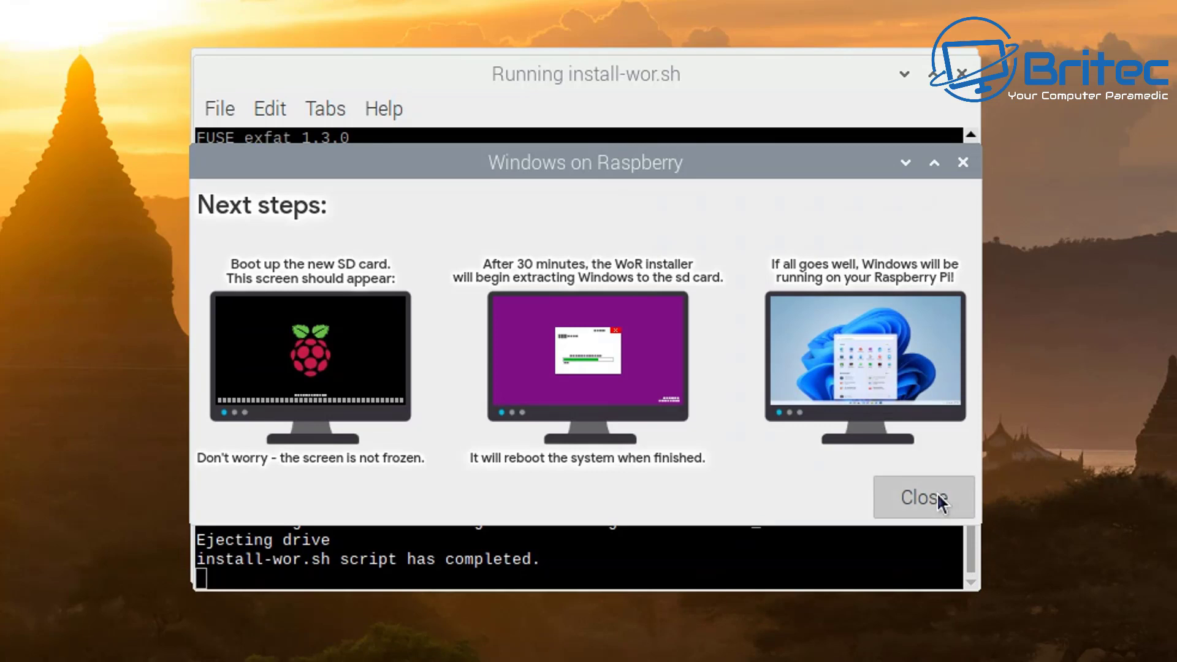
left_click(938, 495)
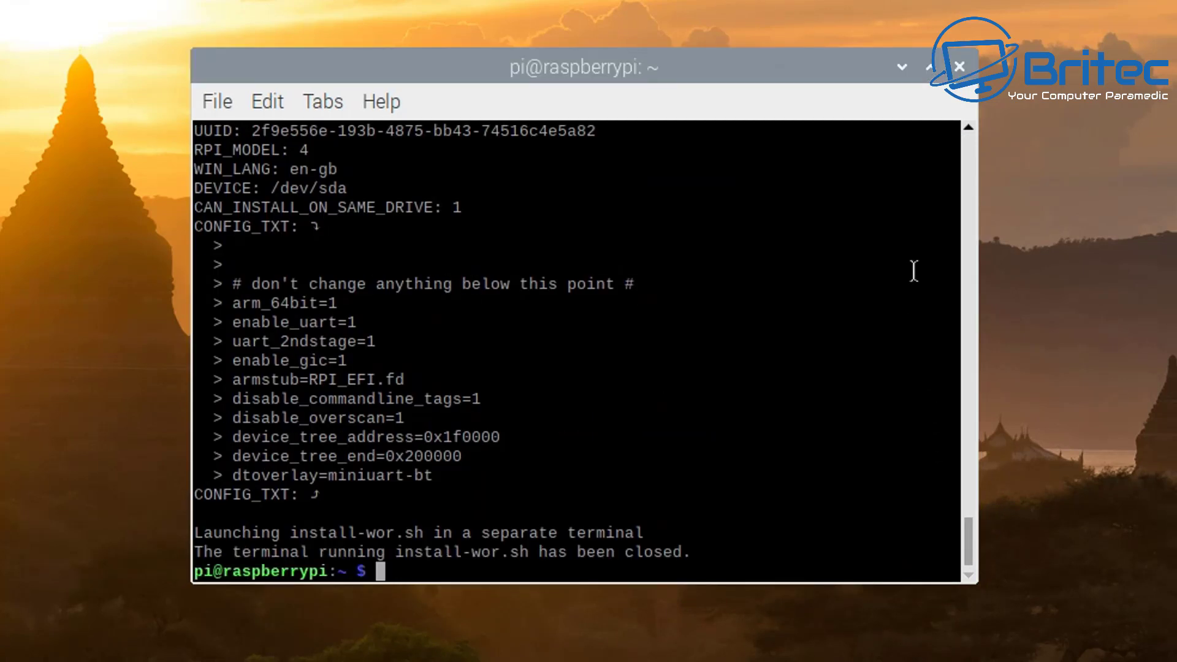
Step: Close the terminal and choose Logout from the Raspberry menu for shutdown options
left_click(960, 67)
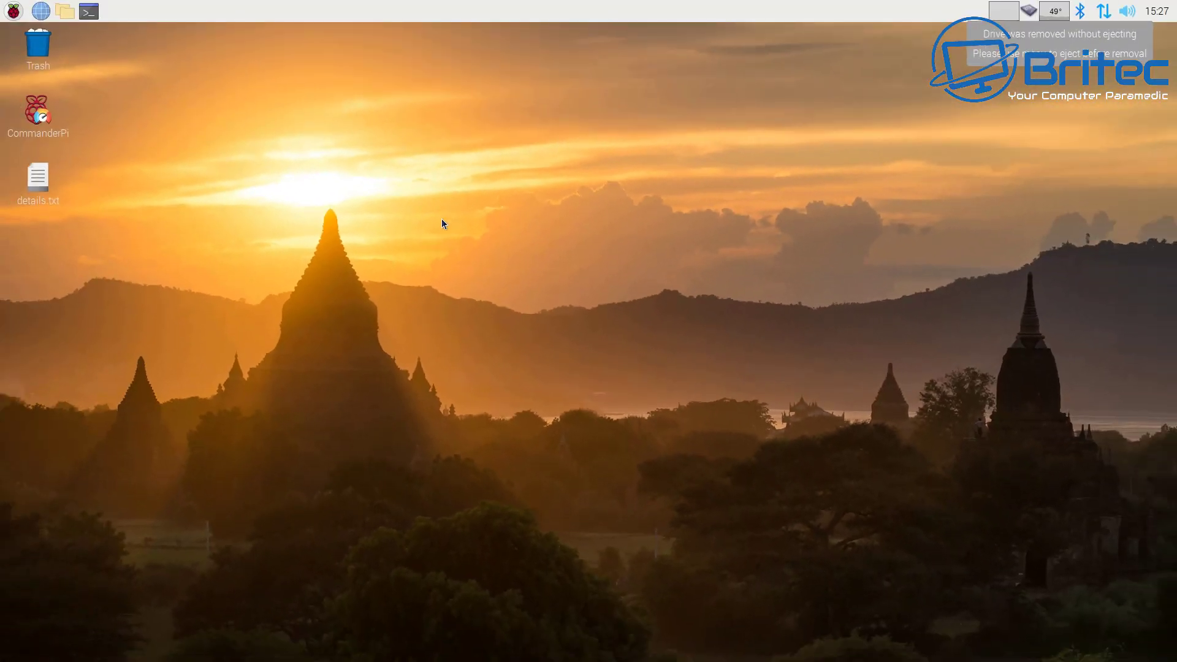
left_click(12, 11)
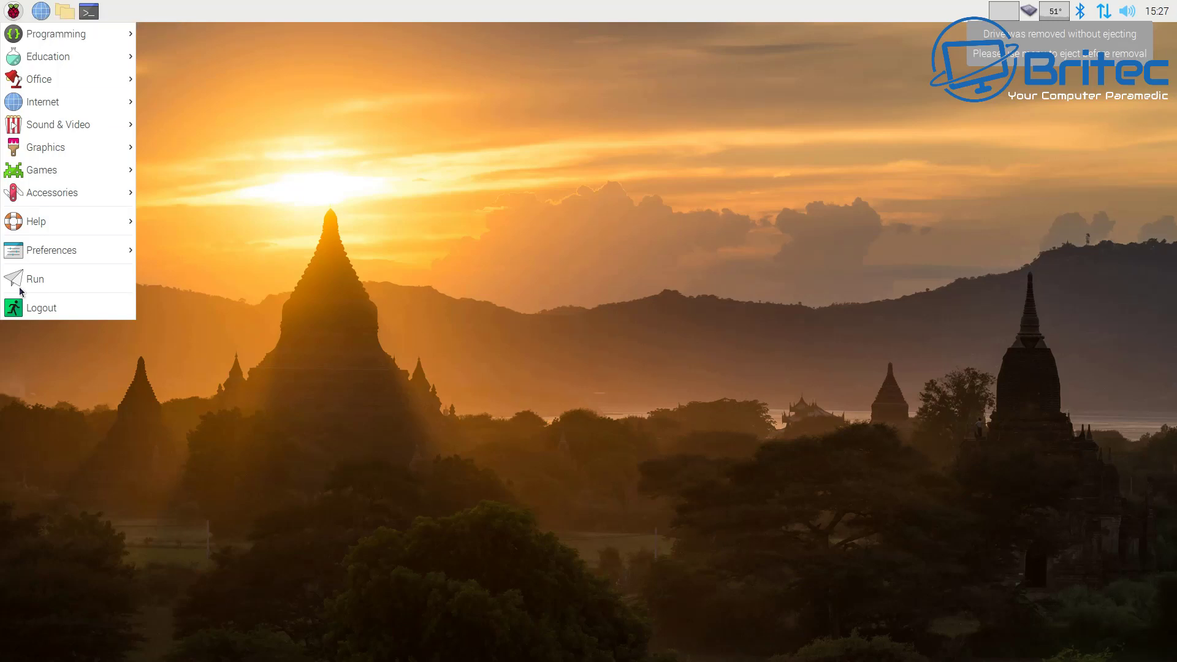
left_click(35, 316)
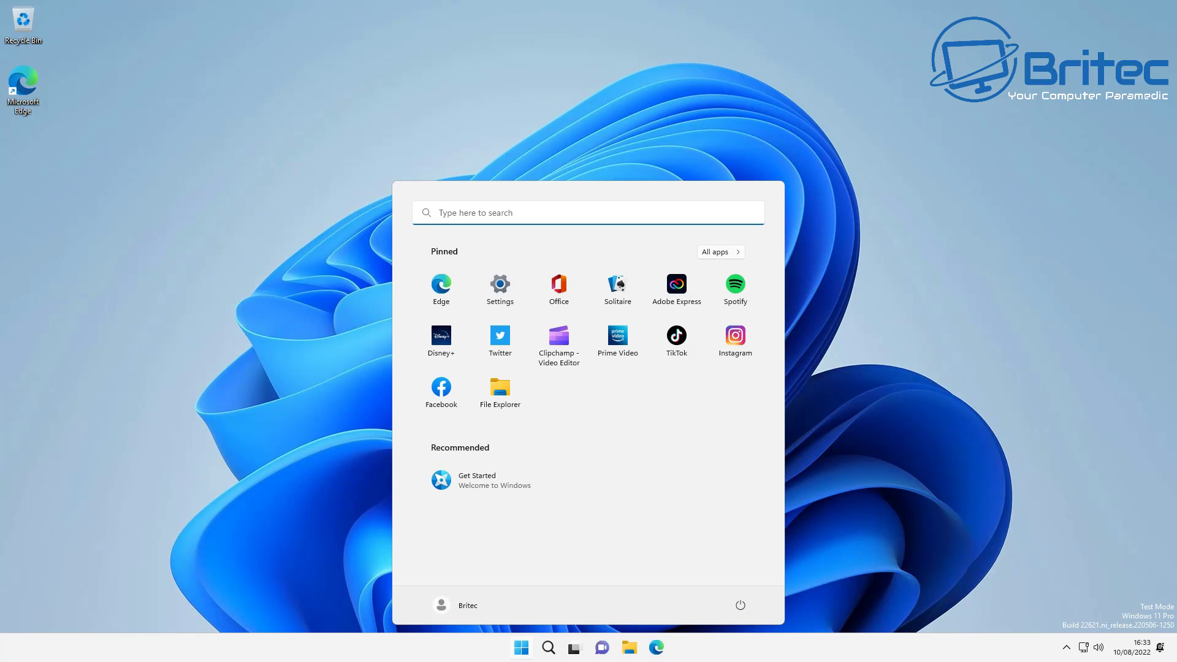
Step: Launch the Settings app from the Start menu's pinned apps
left_click(859, 333)
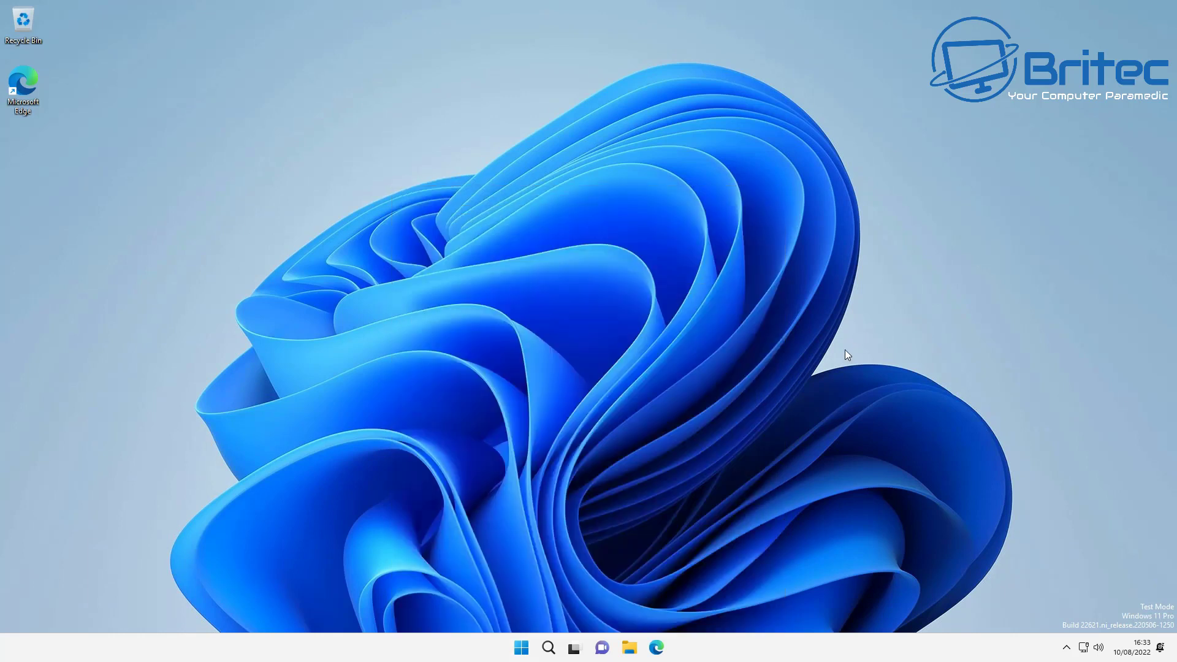
left_click(521, 648)
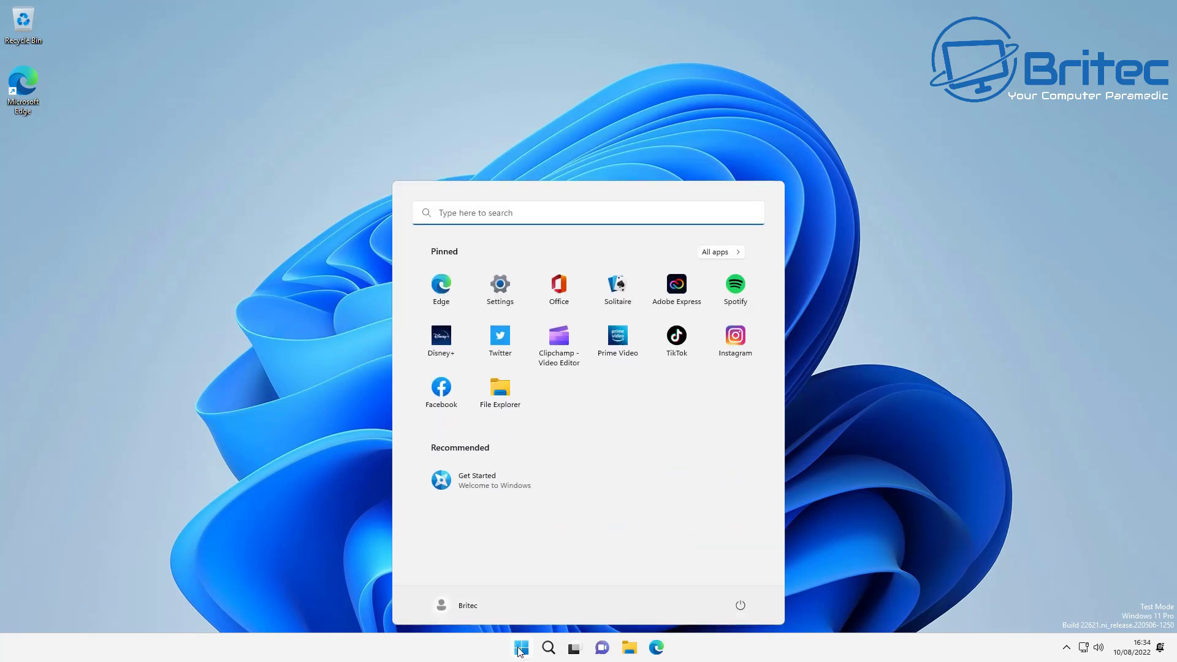
left_click(859, 405)
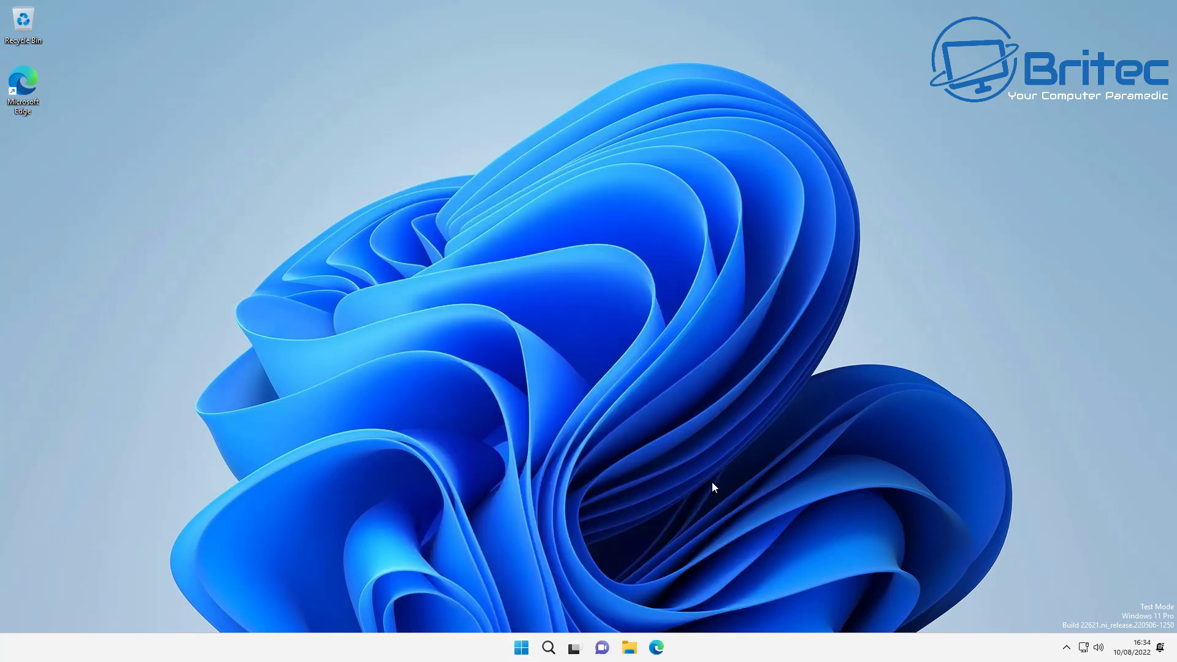
left_click(521, 648)
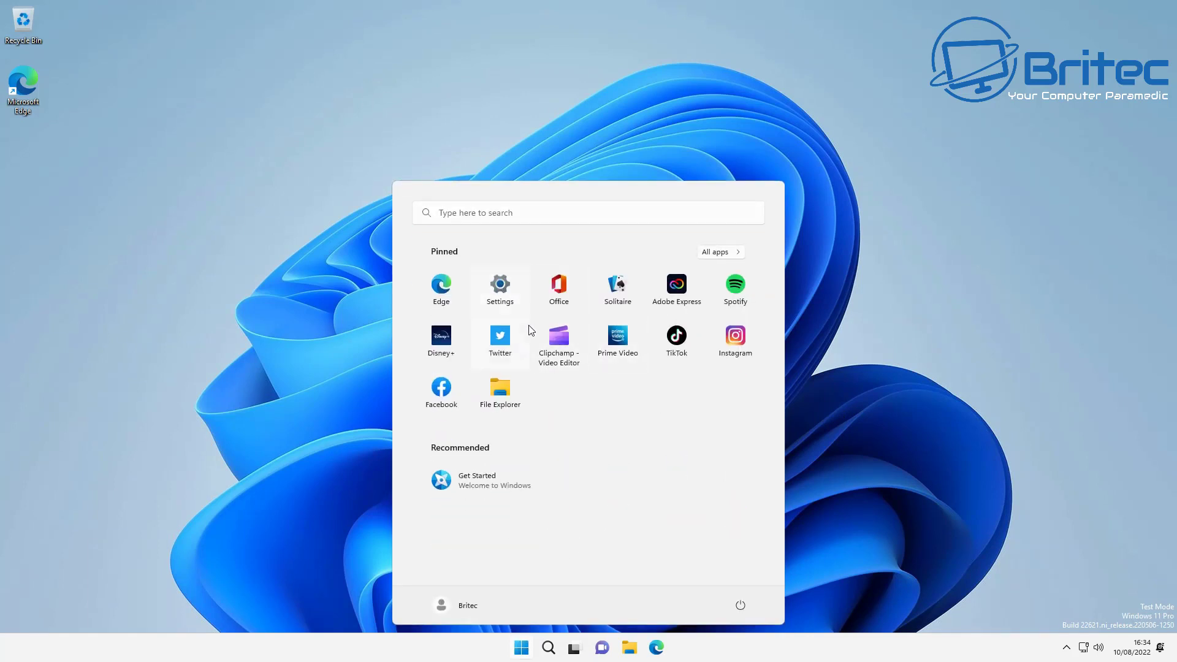
left_click(501, 291)
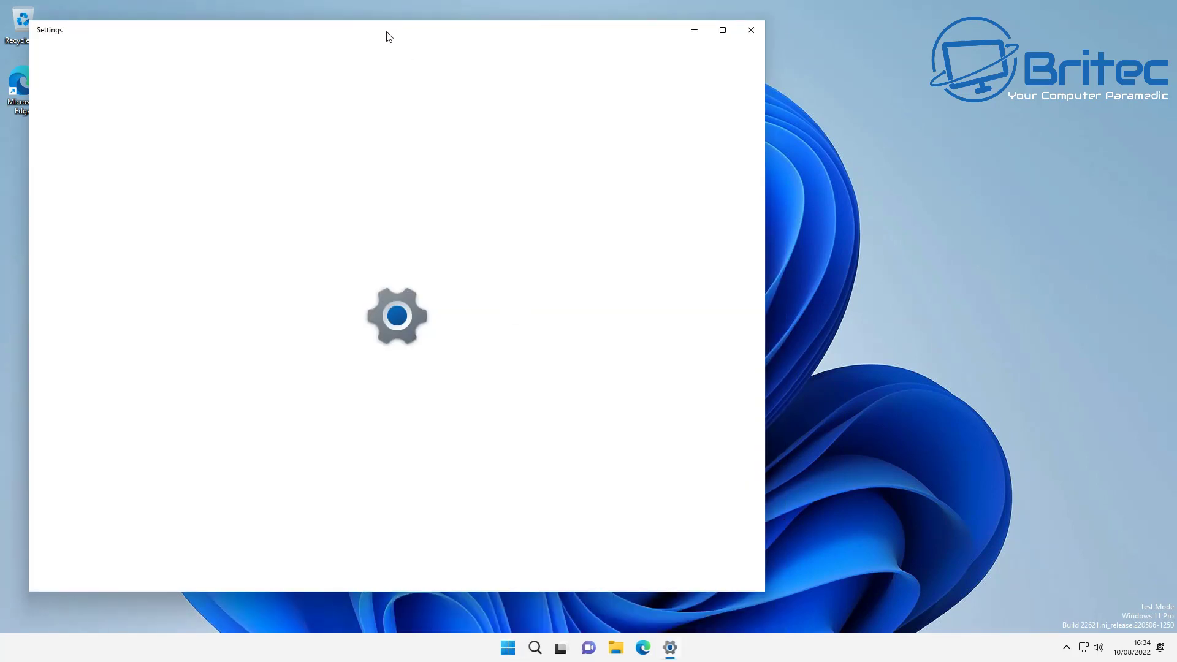
Step: Turn off the personal inking and typing dictionary under Privacy & security
left_click_drag(388, 35, 550, 45)
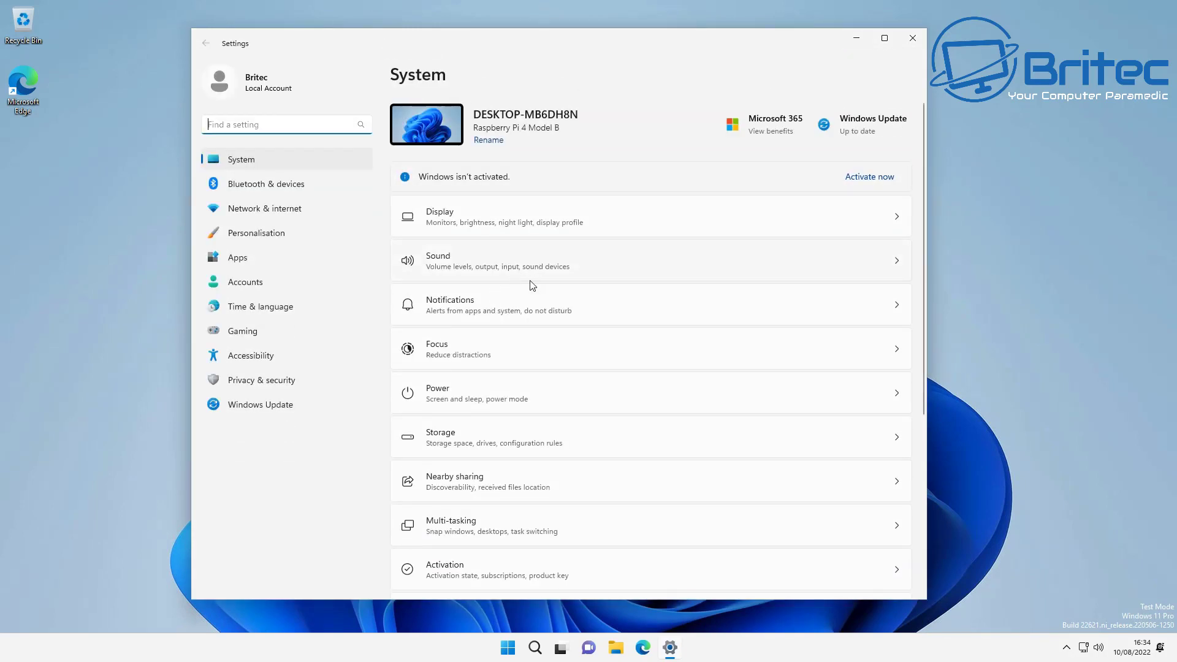
scroll(514, 294, "down", 5)
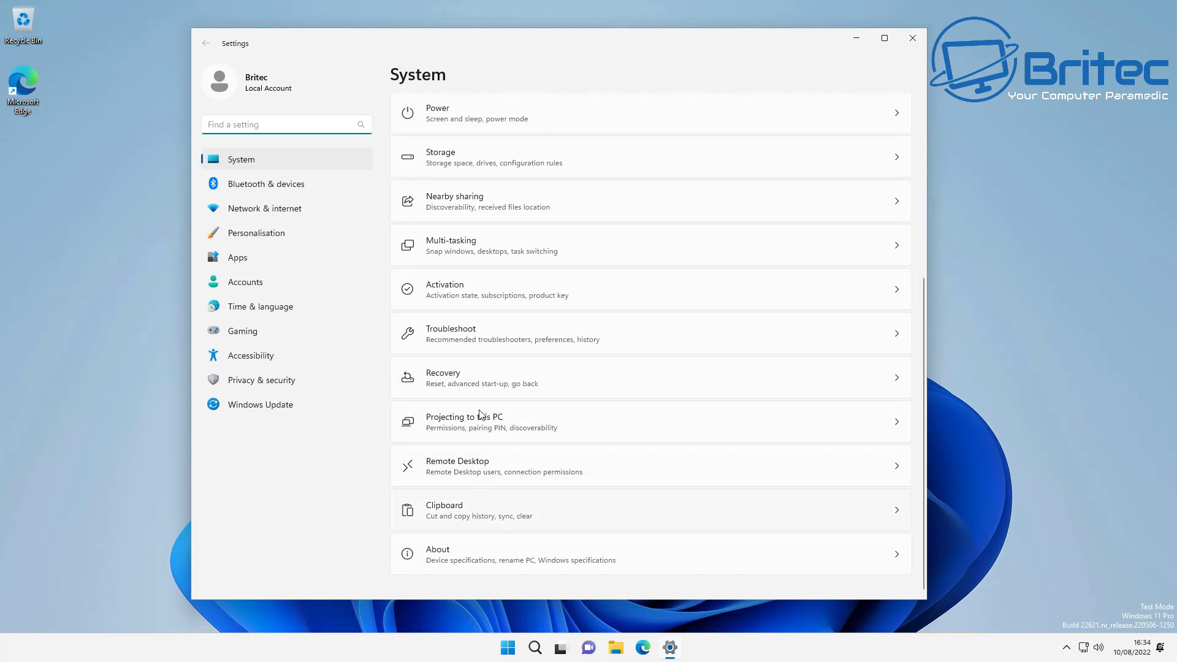
left_click(265, 381)
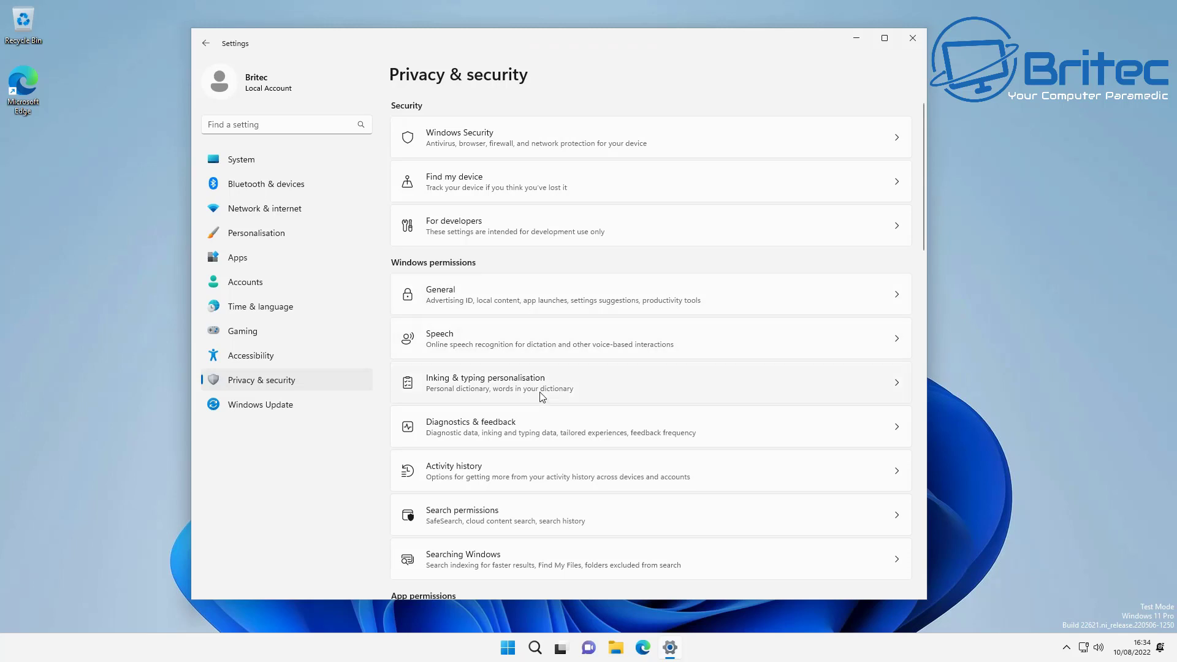
left_click(517, 387)
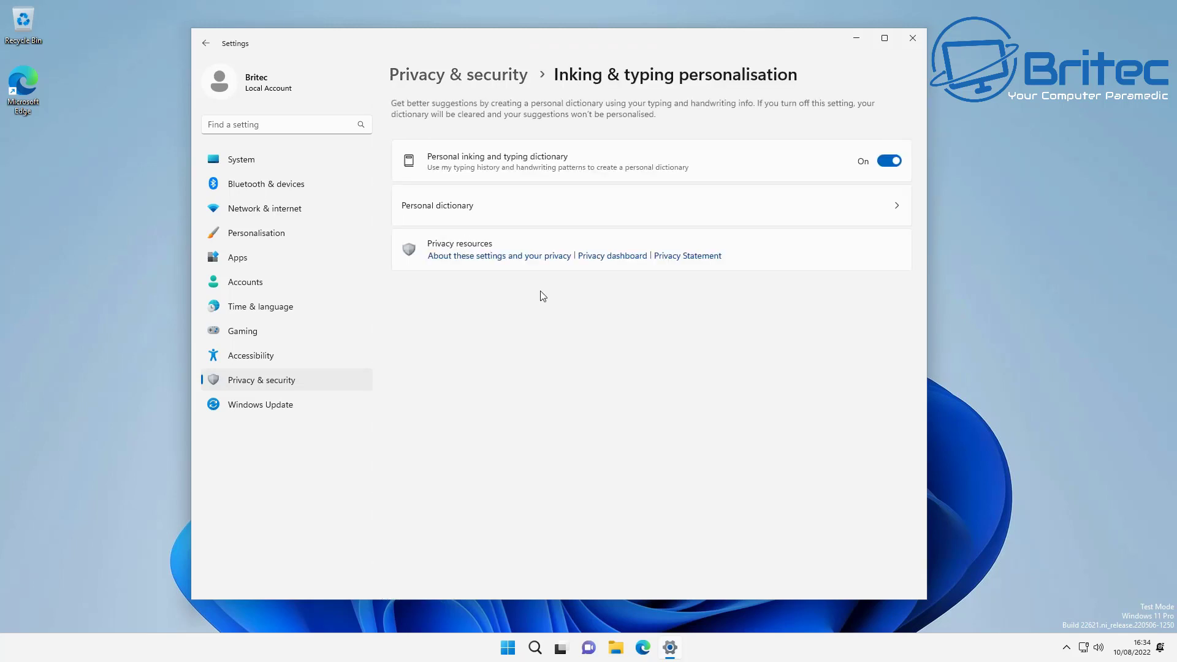
left_click(889, 161)
Step: Open System > About and scroll through the device and Windows specifications
left_click(207, 44)
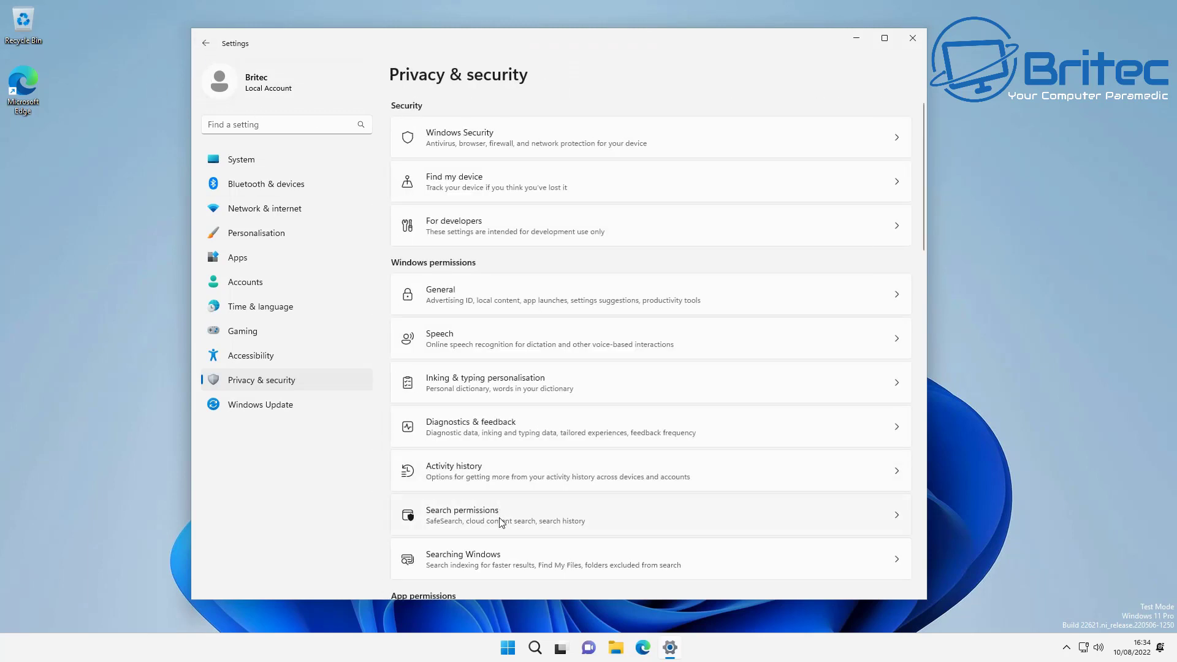
scroll(499, 521, "down", 3)
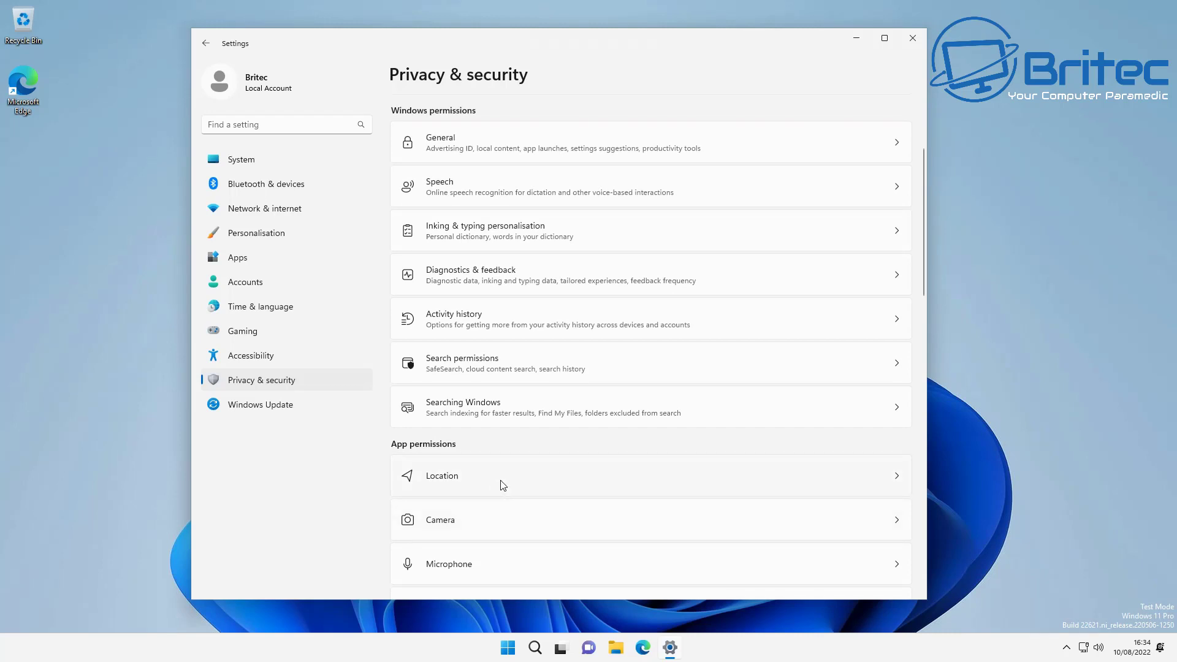
scroll(500, 485, "down", 3)
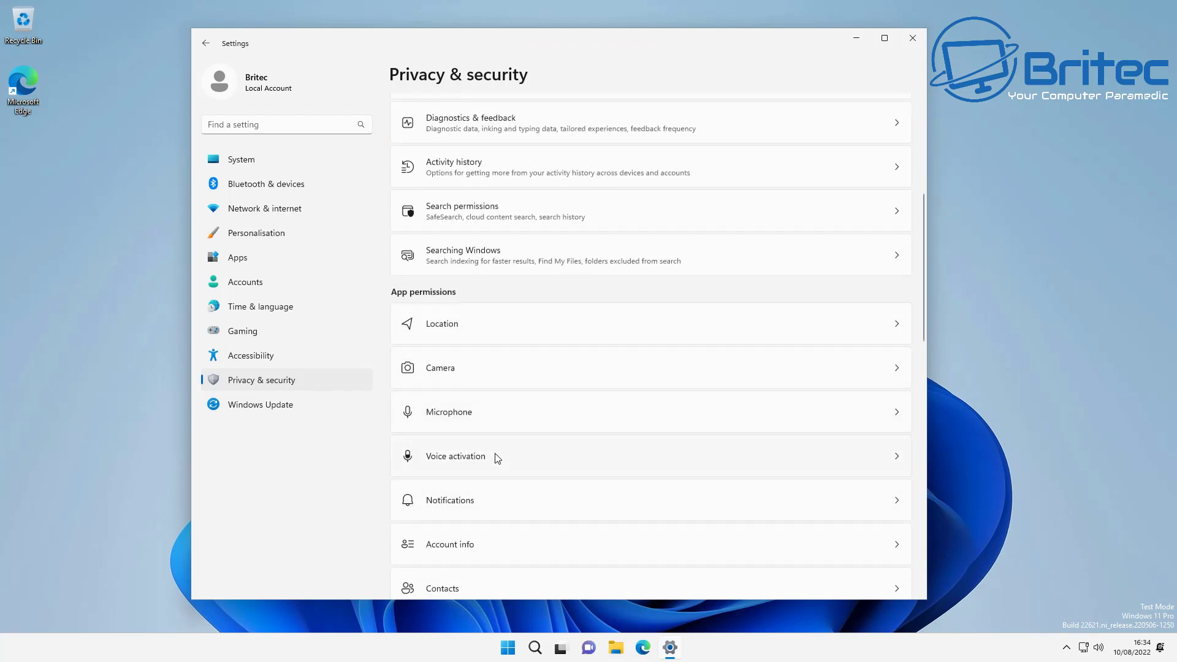
scroll(497, 458, "down", 4)
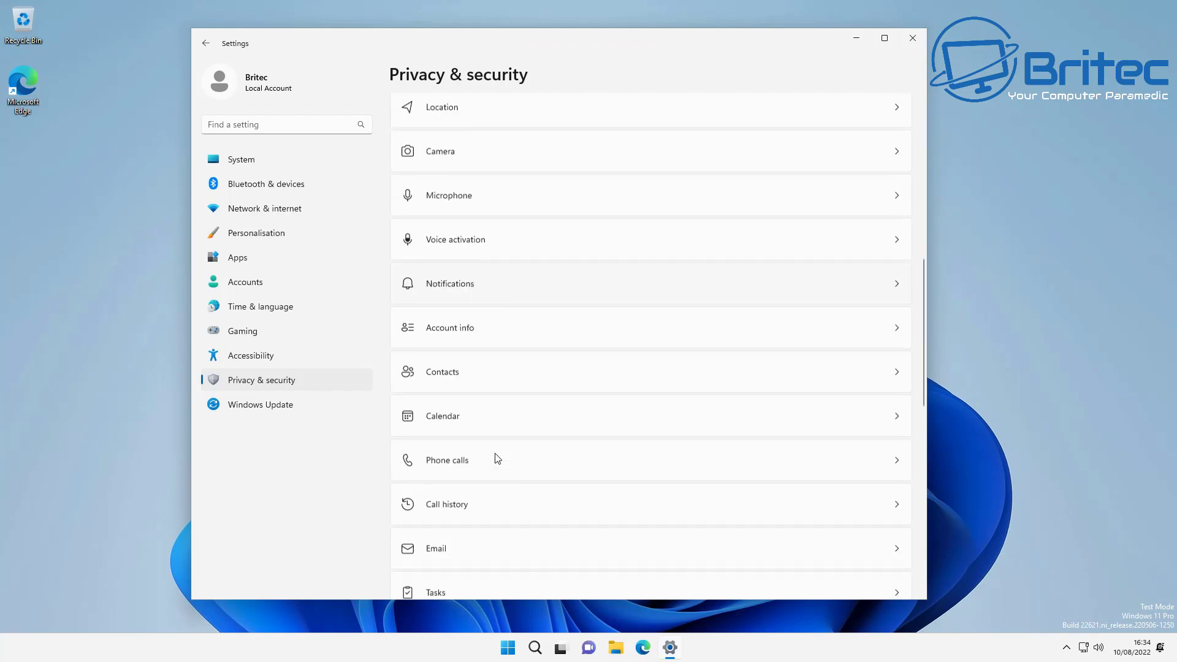
left_click(272, 168)
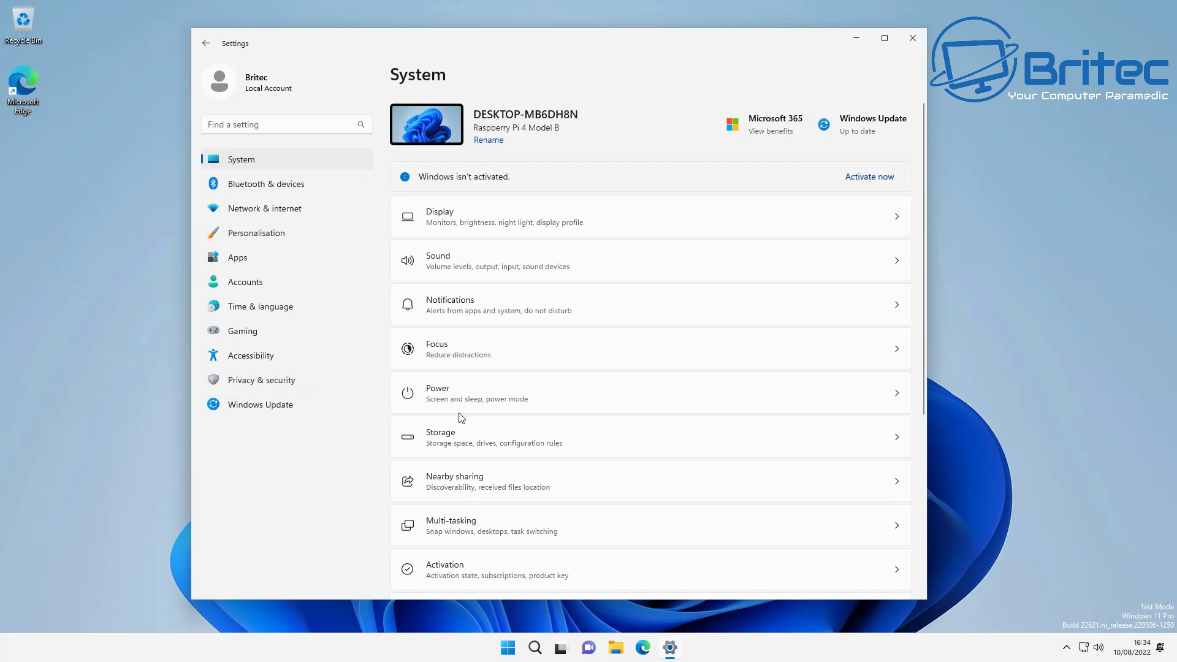
scroll(552, 423, "down", 3)
scroll(555, 425, "down", 1)
scroll(555, 424, "down", 1)
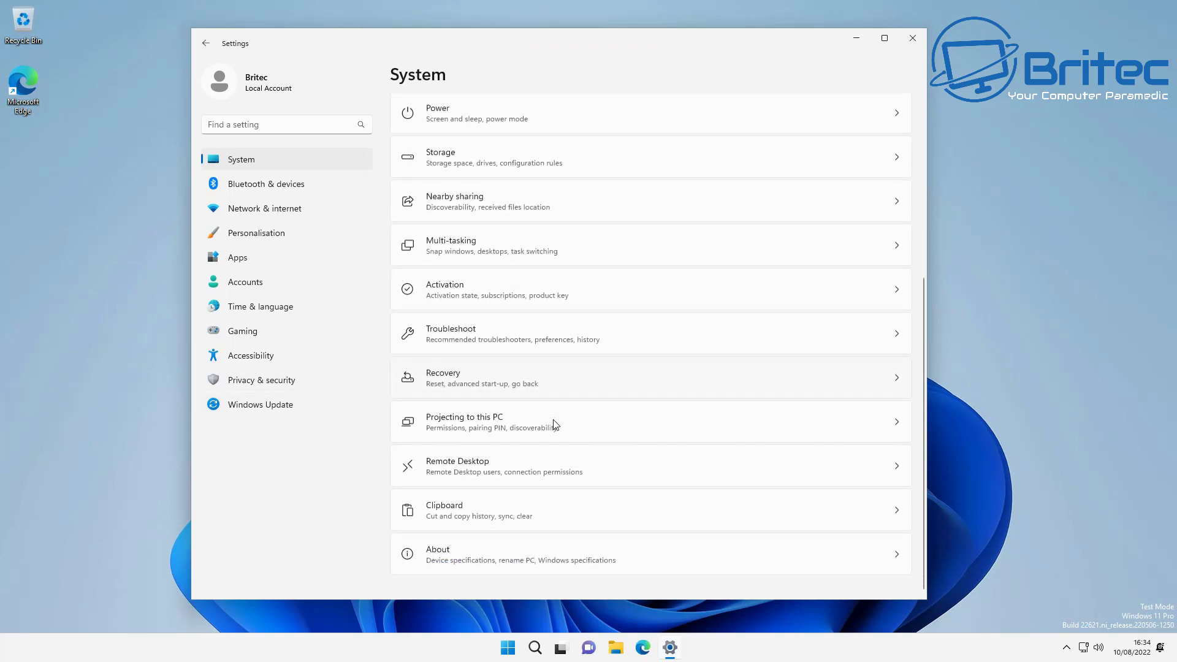
left_click(507, 562)
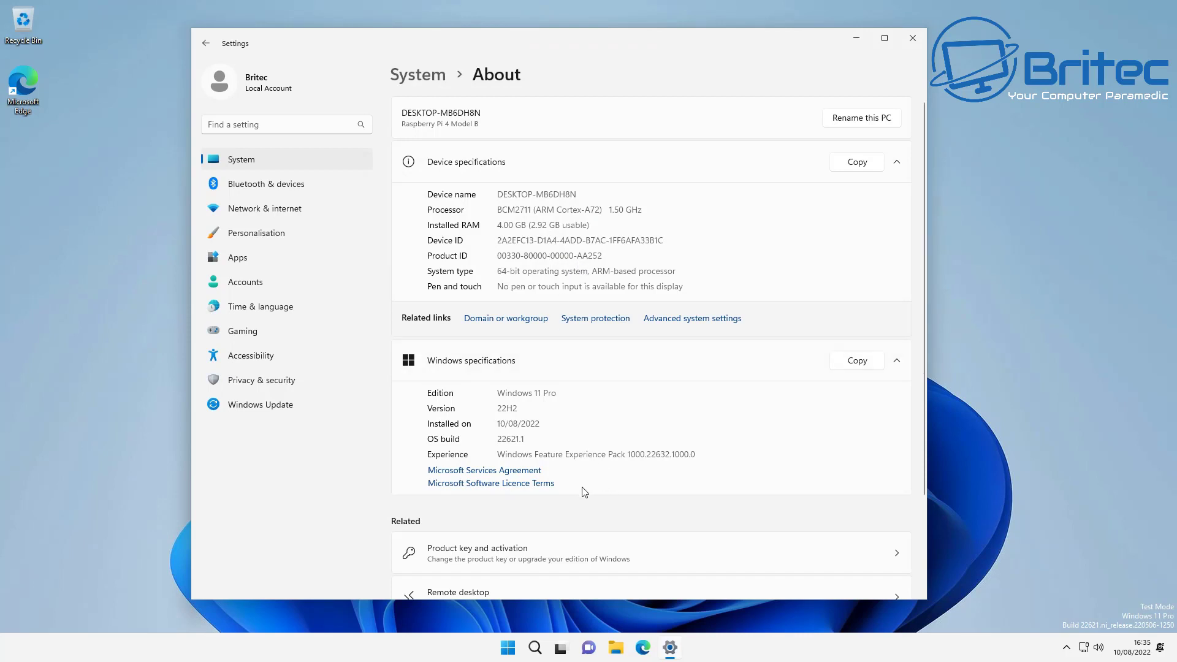
scroll(584, 493, "down", 2)
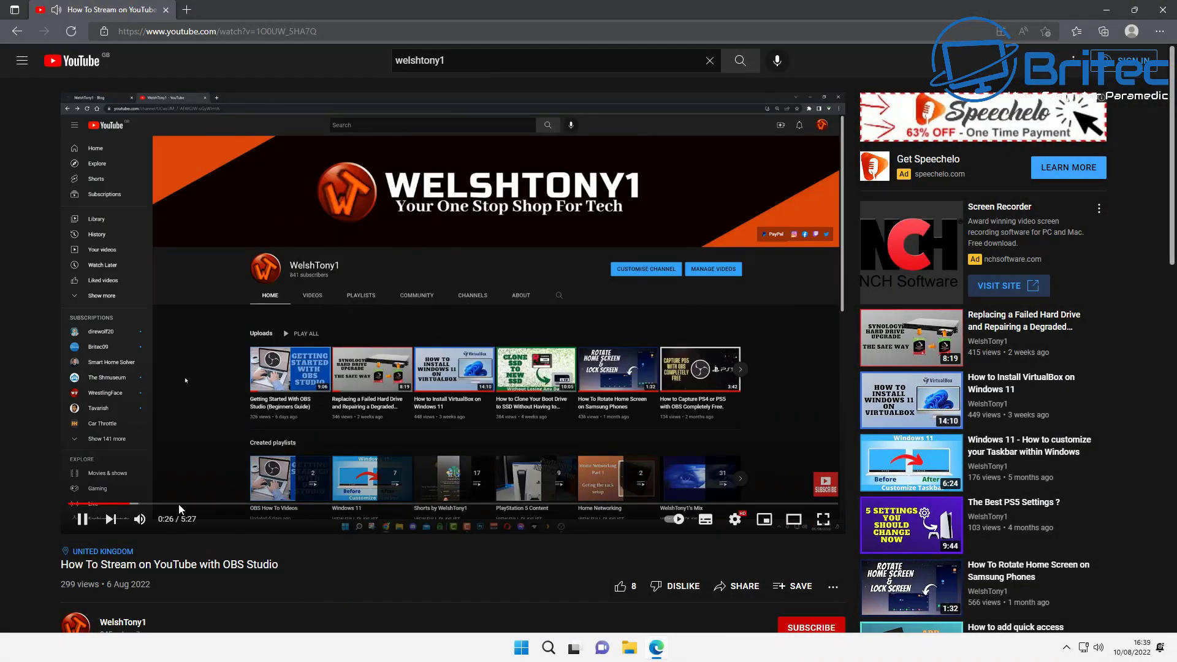
Step: Seek the OBS Studio video forward past 1:09, then close Edge
left_click(232, 504)
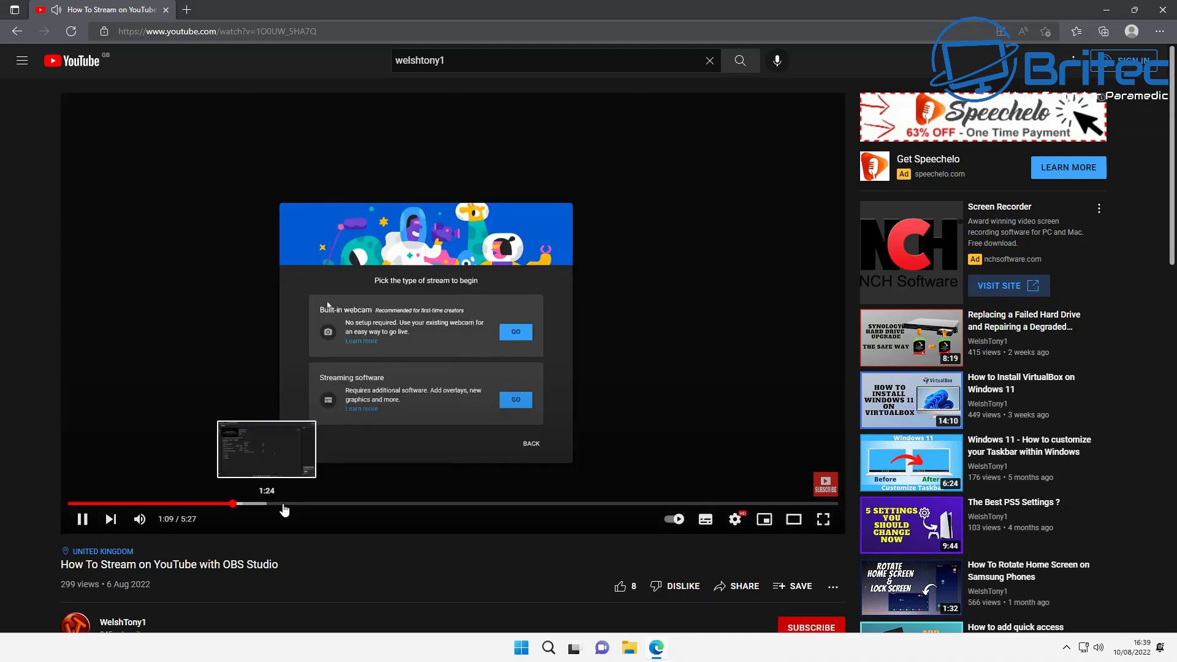
left_click(287, 505)
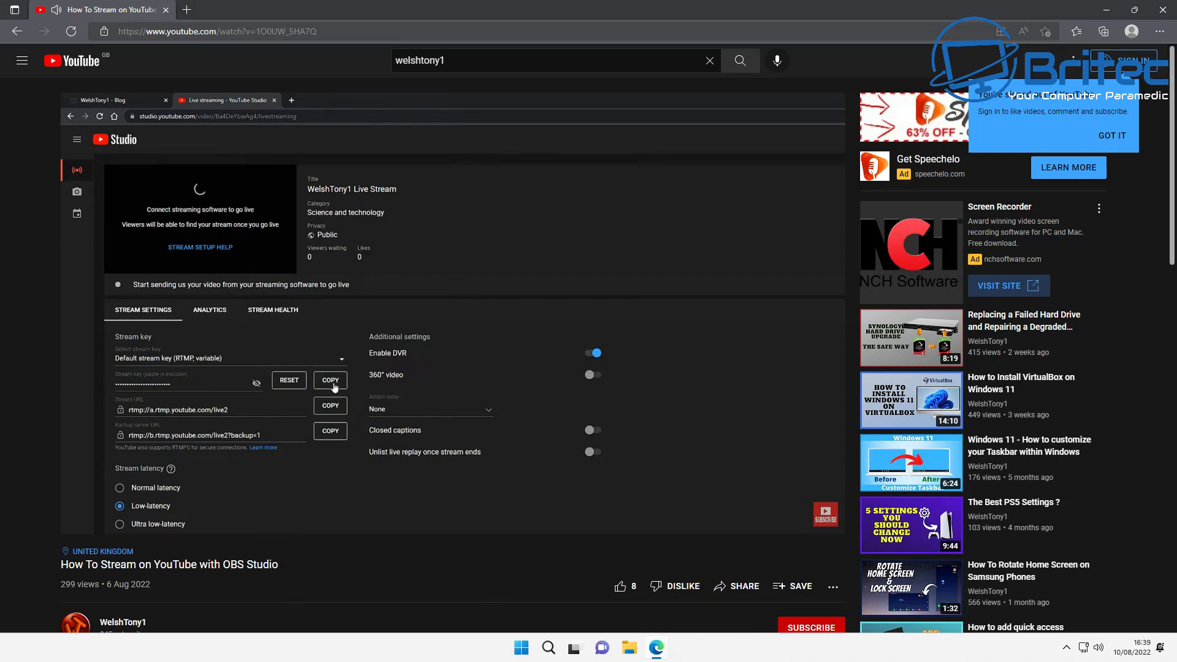
left_click(1163, 12)
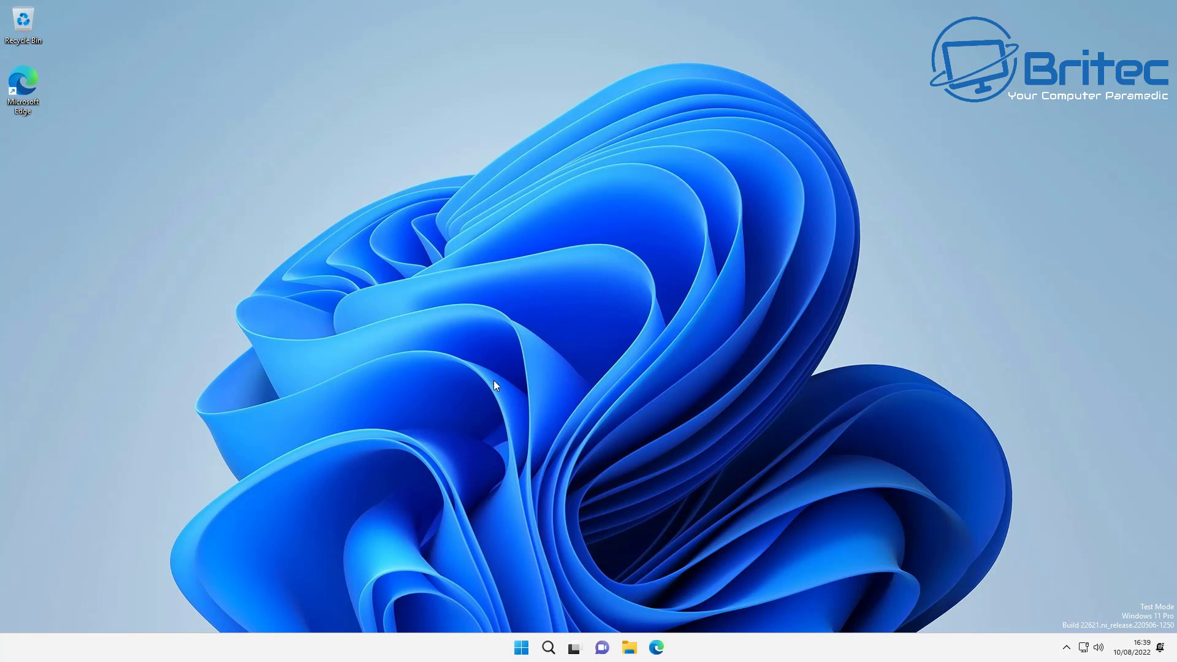
Step: Open System Information via search, review the Raspberry Pi 4 Model B summary (4.00 GB RAM), then close it
left_click(549, 648)
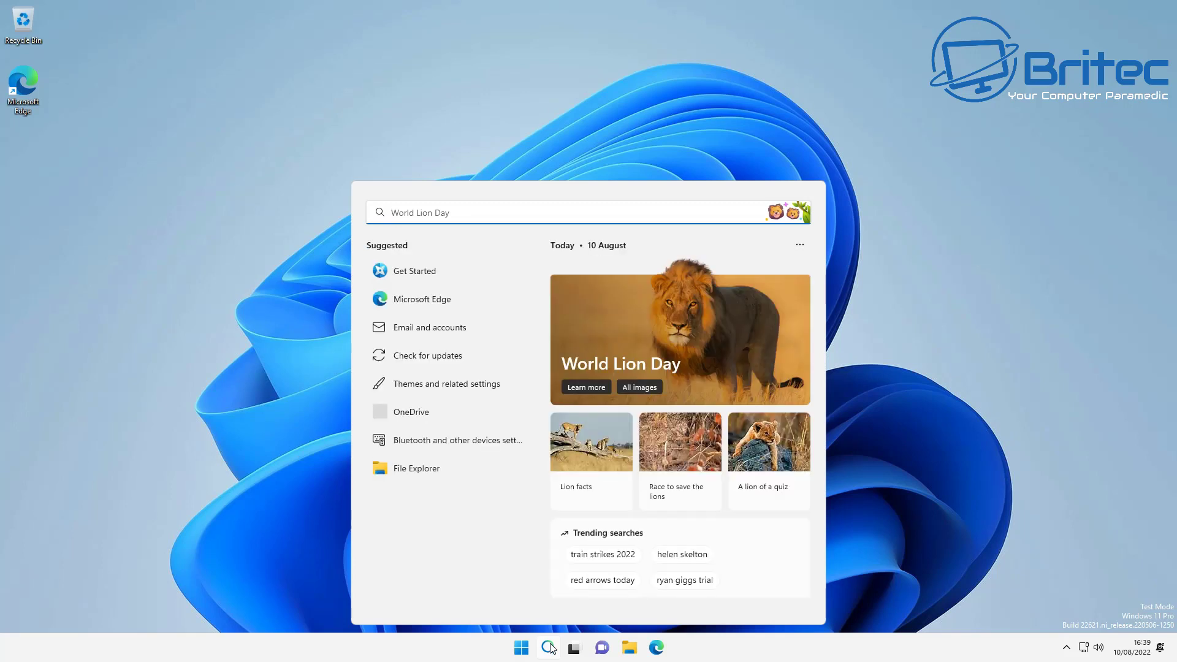
type("system")
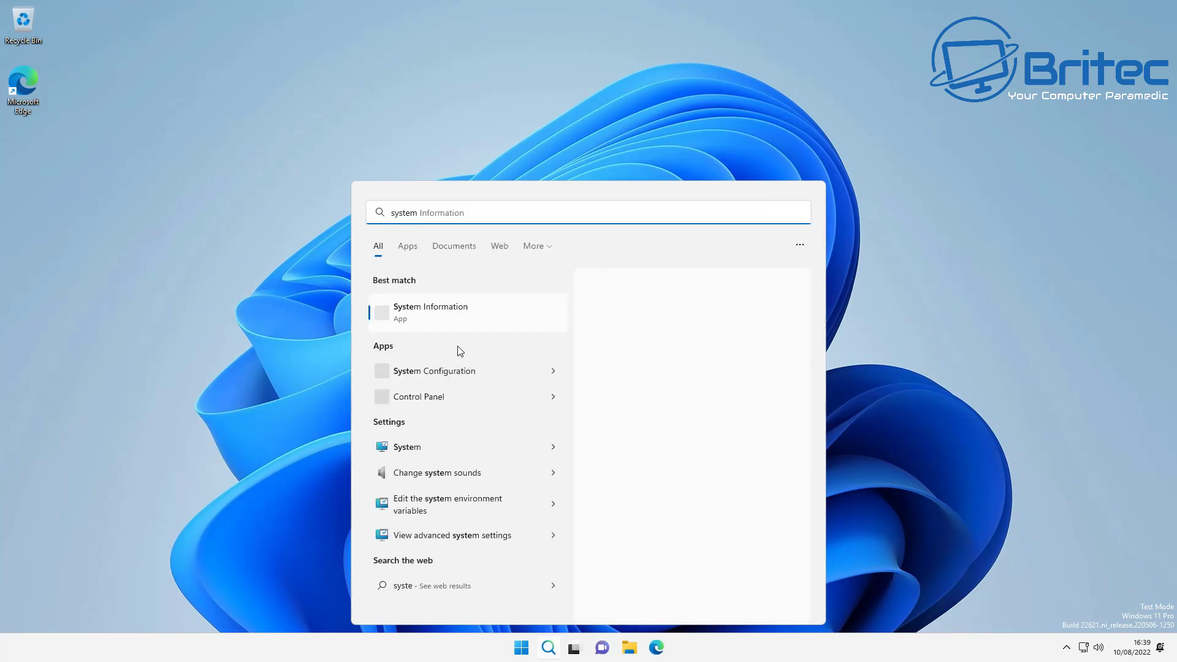
left_click(442, 318)
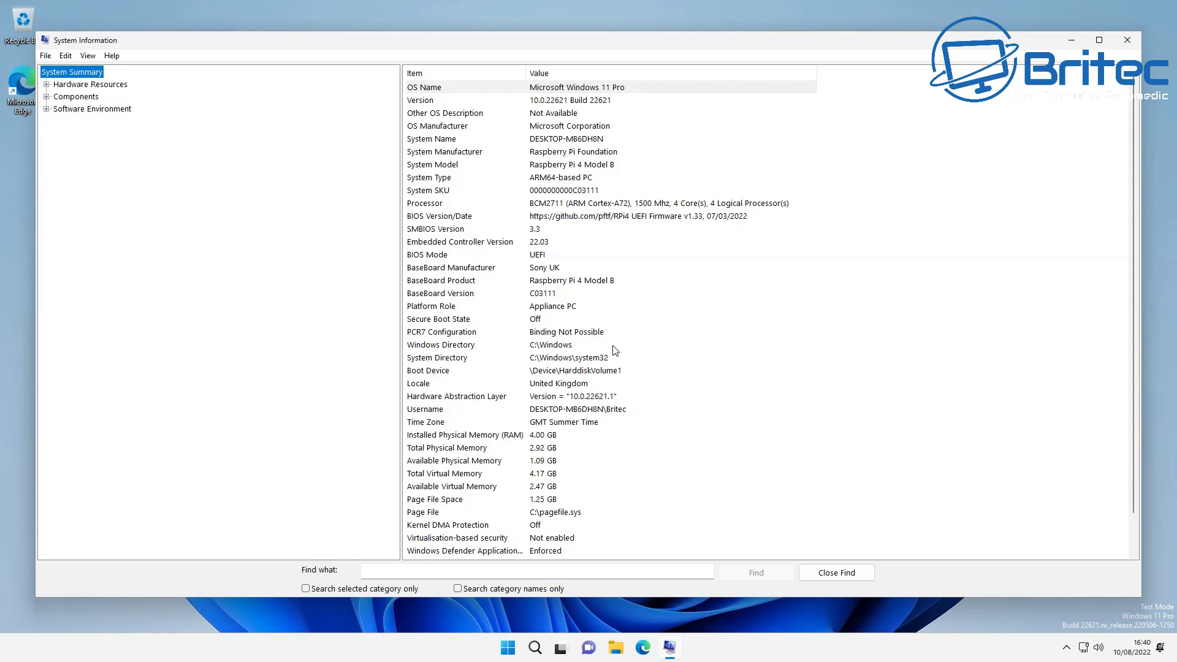
scroll(615, 351, "down", 1)
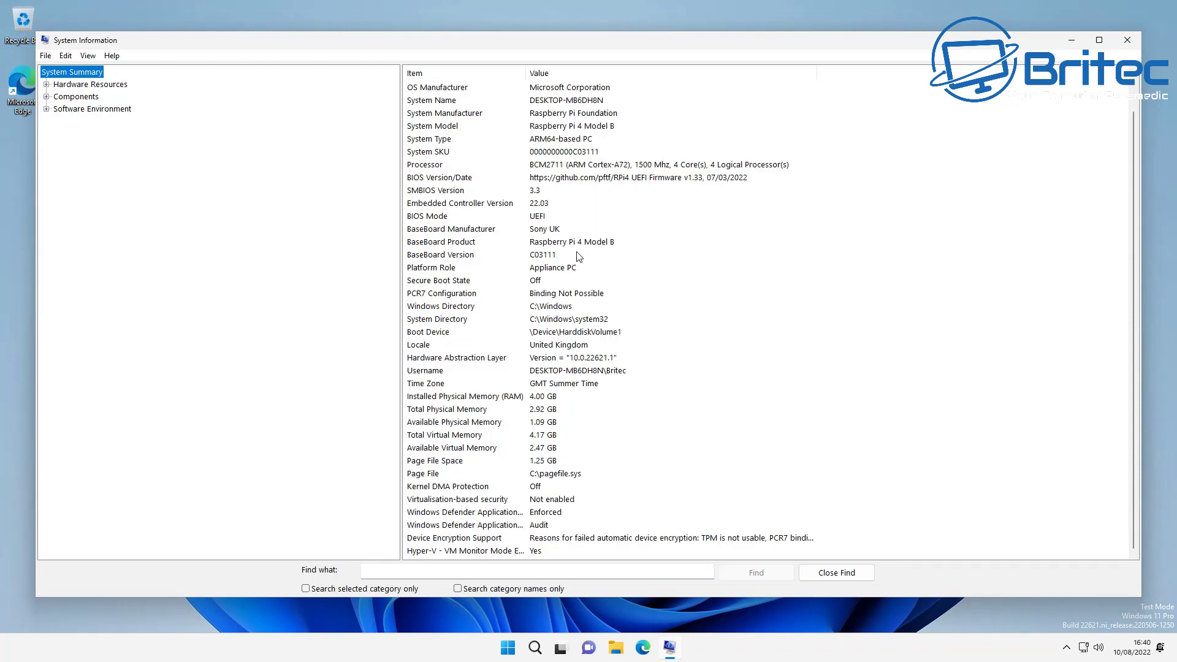
key("alt+F4")
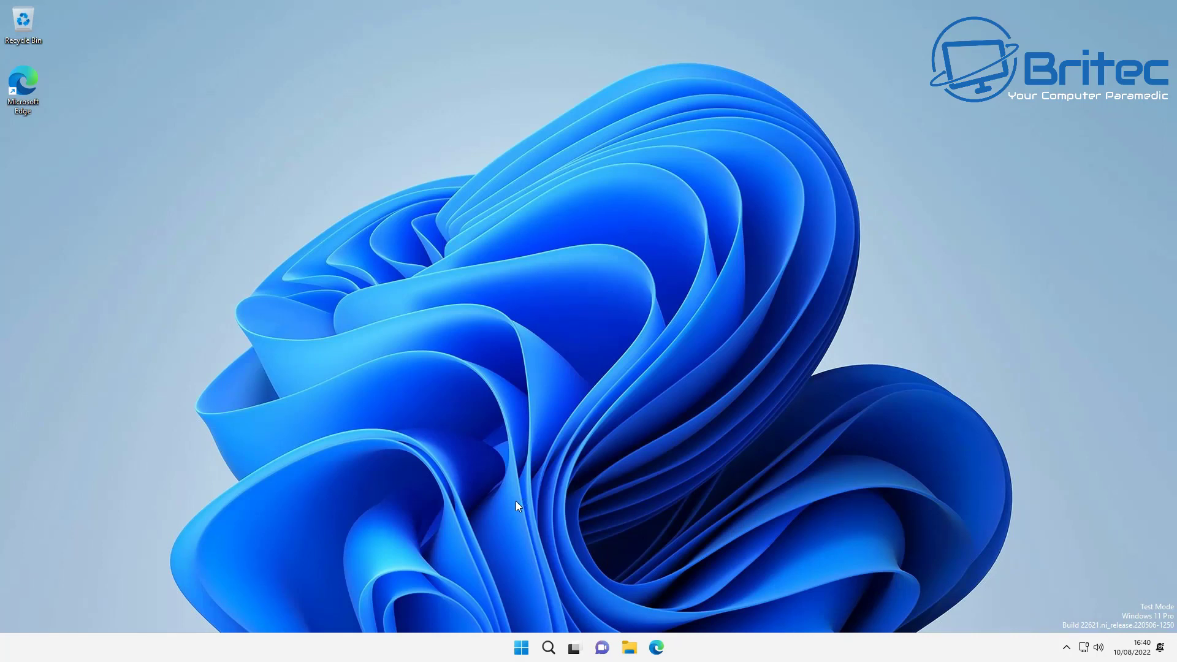
Step: Open Task Manager, centre it, and view the Performance page showing the BCM2711 CPU at 1.50 GHz
key("ctrl+shift+Escape")
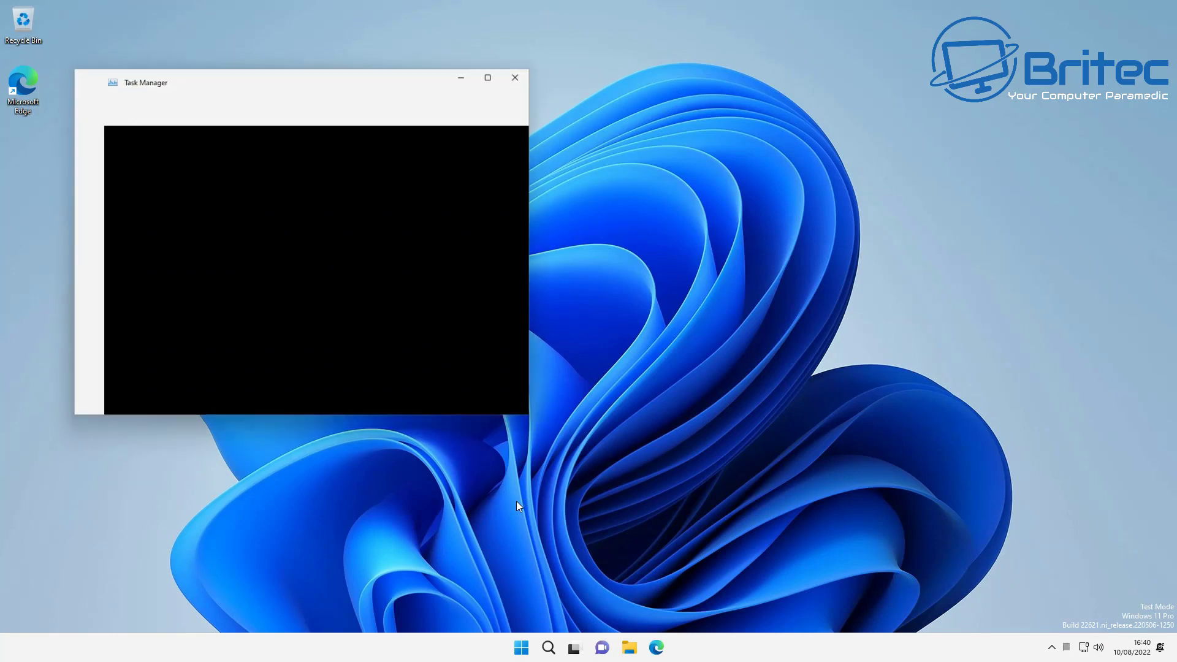
left_click_drag(256, 77, 585, 130)
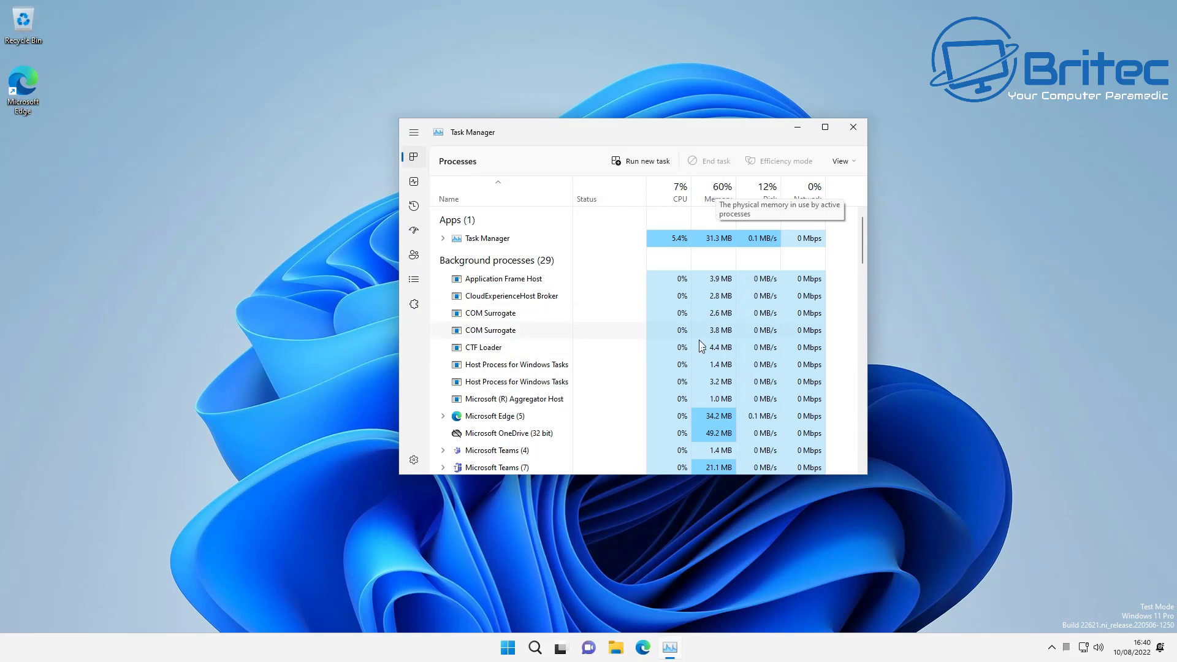
left_click(415, 184)
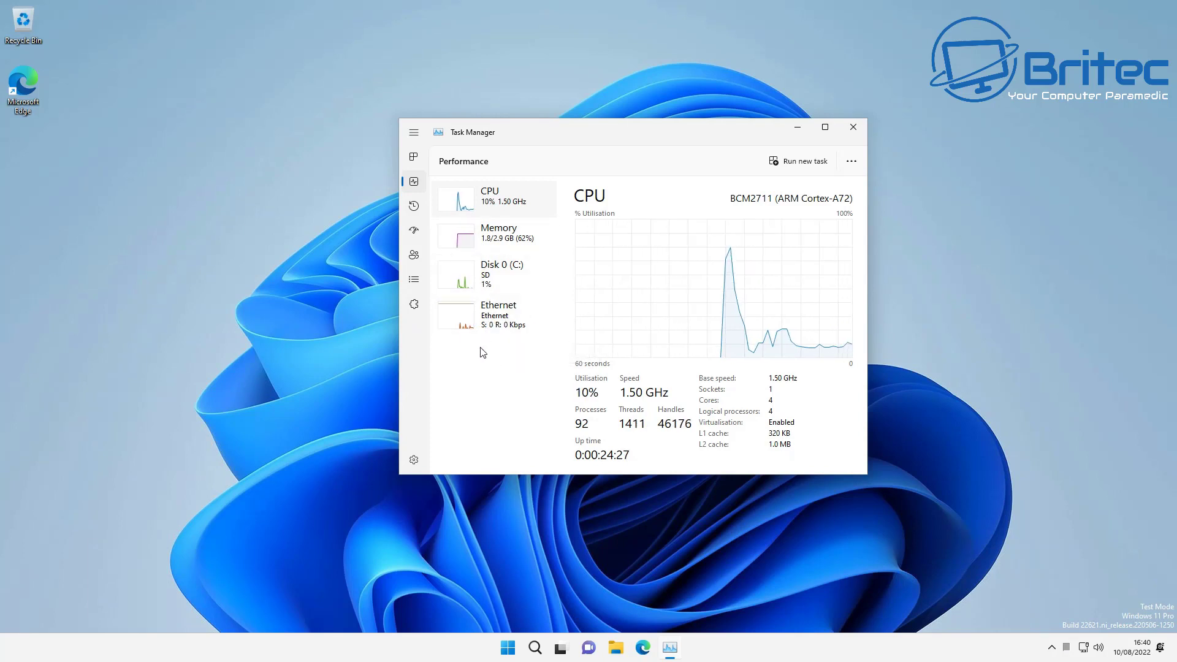
left_click(854, 127)
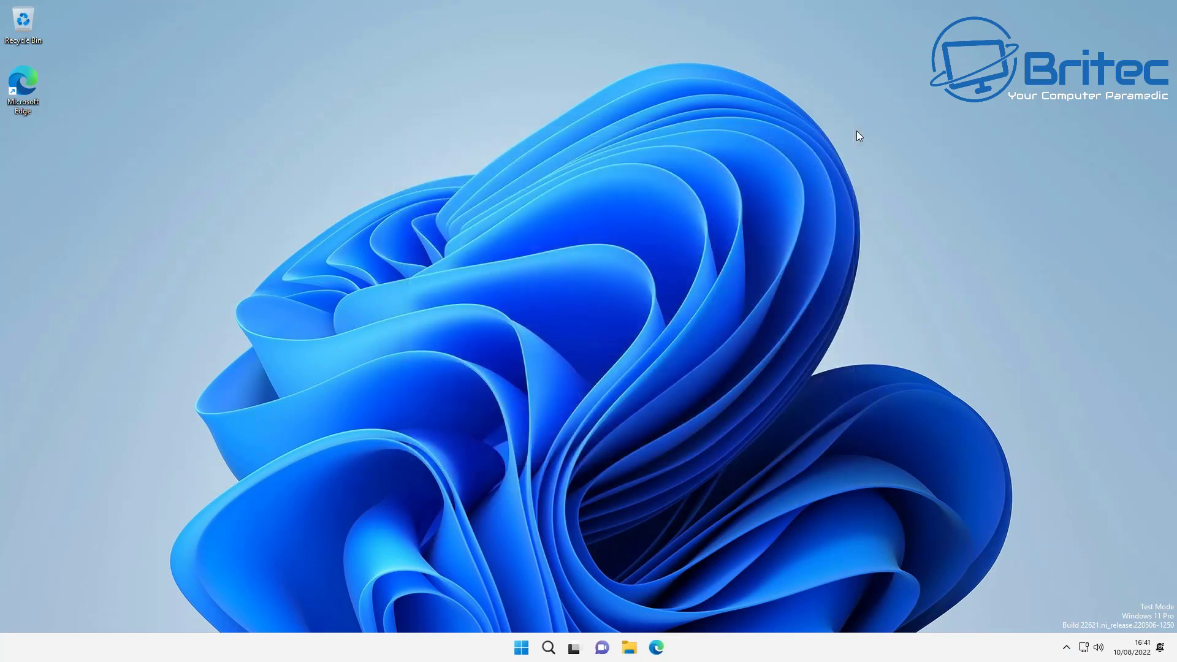